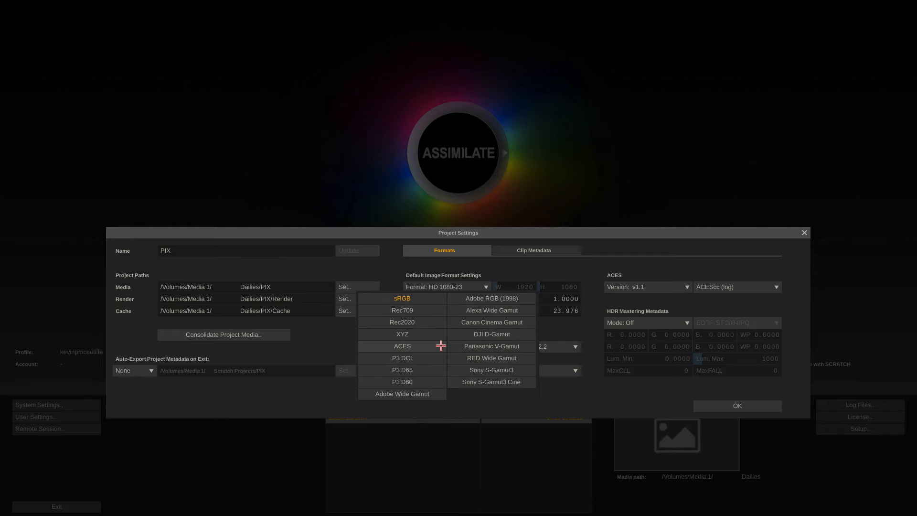
Set the project's output colour to Rec709 and the default output template to * PIX H264 Dailies, then confirm.
left_click(425, 312)
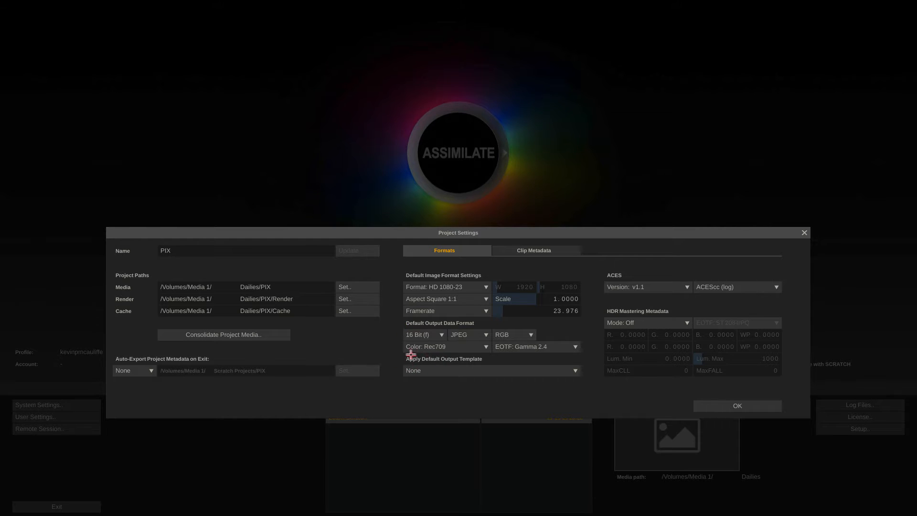
left_click(558, 370)
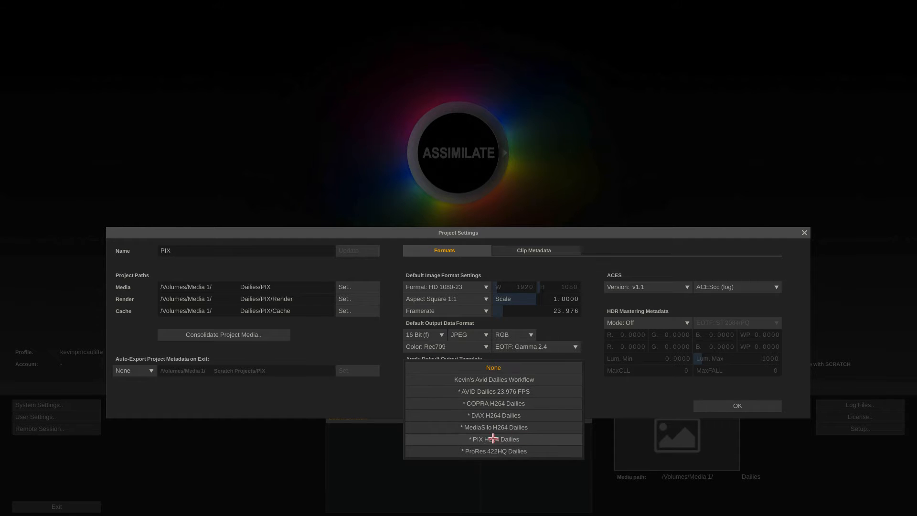
left_click(513, 438)
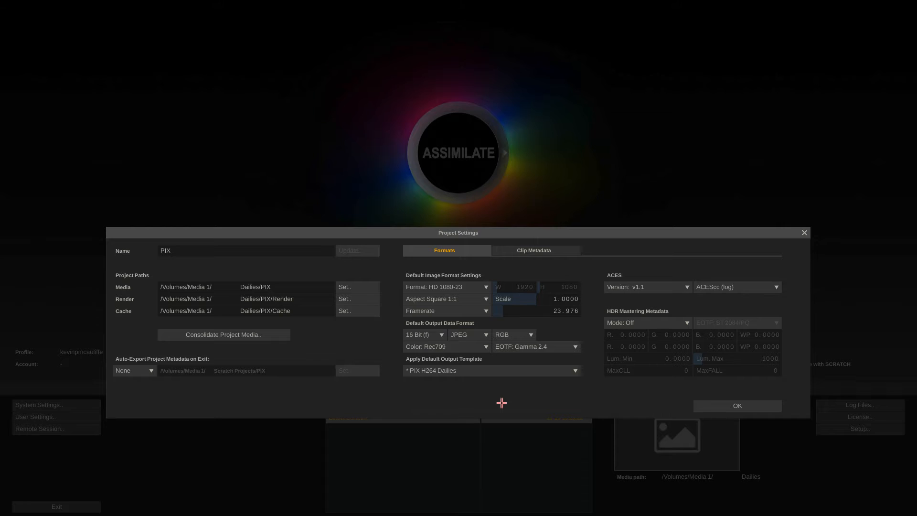
left_click(718, 406)
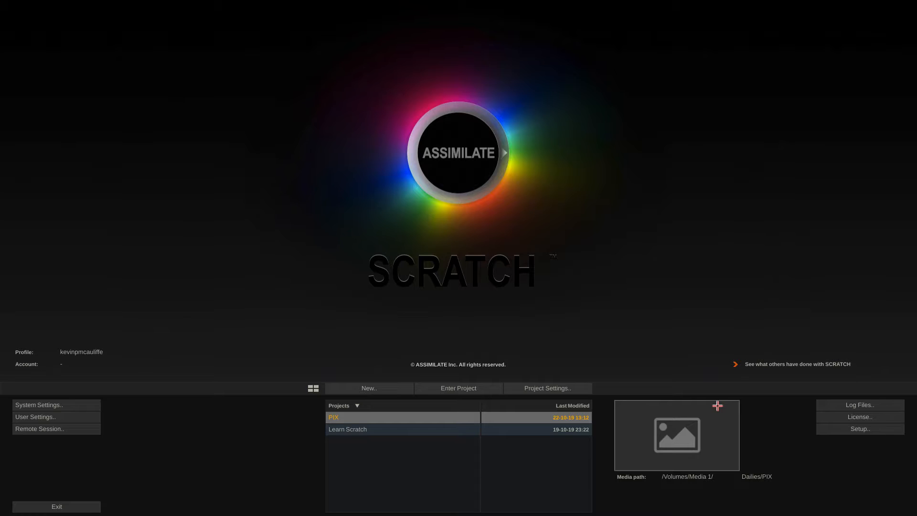
Enter the PIX project and browse the clip import dialog to Media 1 > Dailies > PIX > Horror Show.
left_click(432, 387)
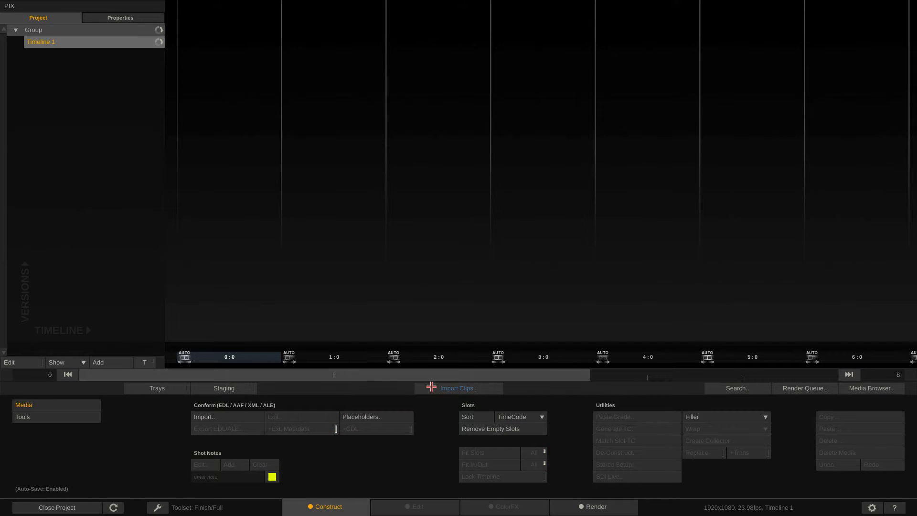
left_click(431, 387)
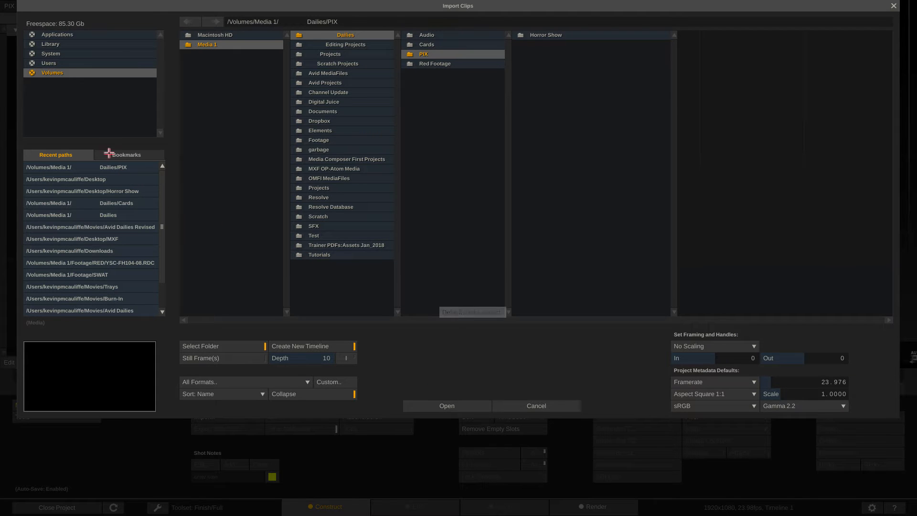
left_click(221, 45)
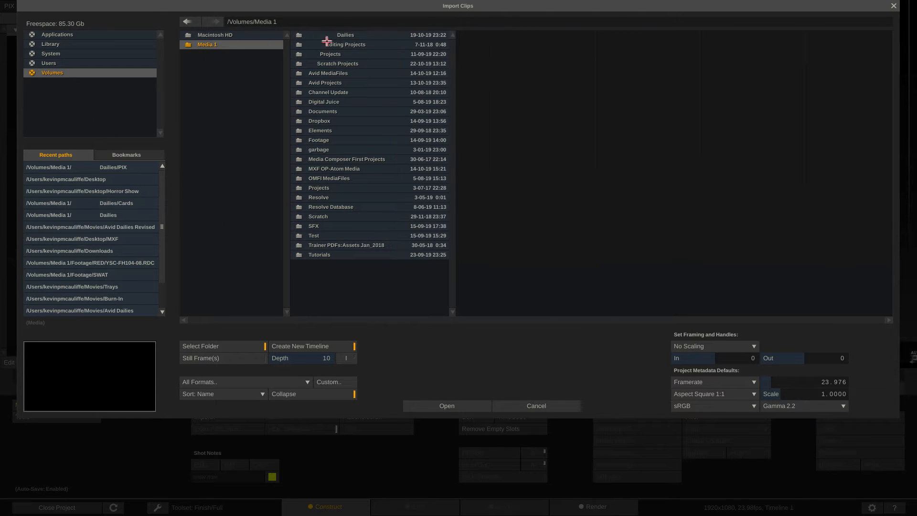
left_click(347, 35)
left_click(426, 55)
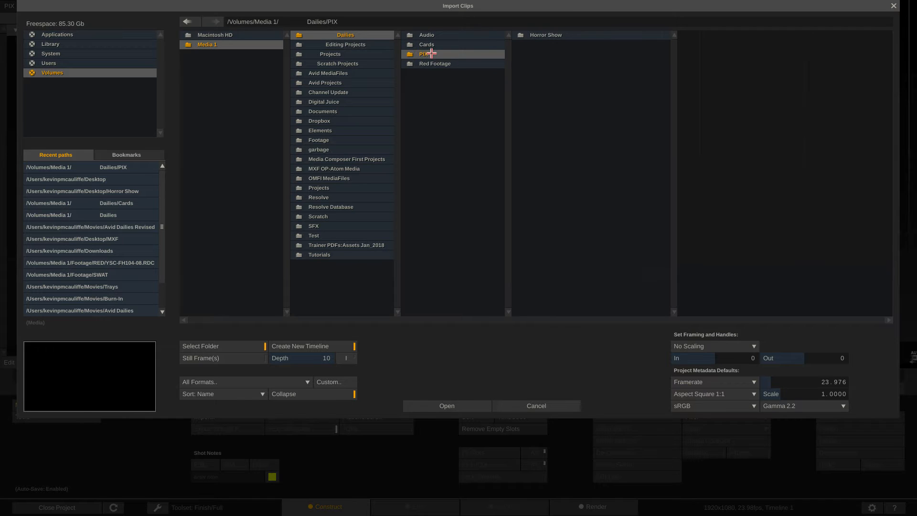
left_click(554, 34)
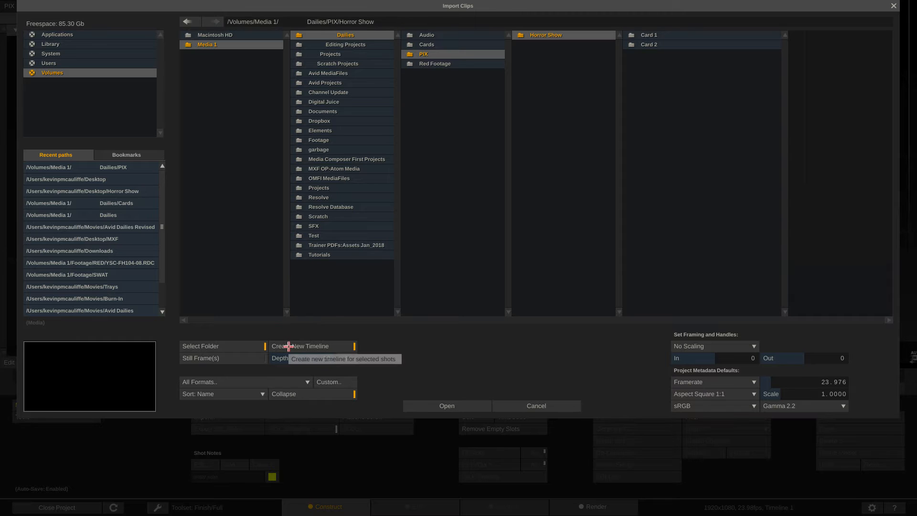
Set the import framing to Fit Width and import the Horror Show card folders with the default import options.
left_click(343, 357)
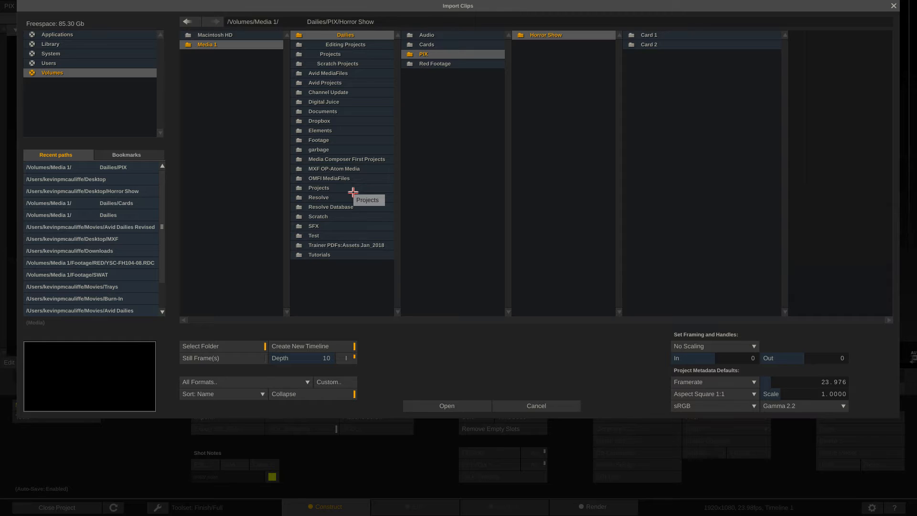
left_click(702, 346)
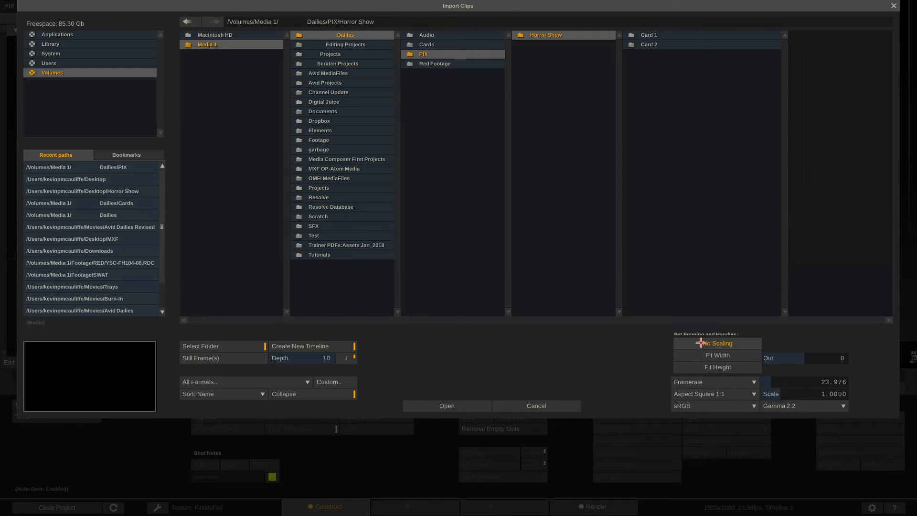
left_click(699, 355)
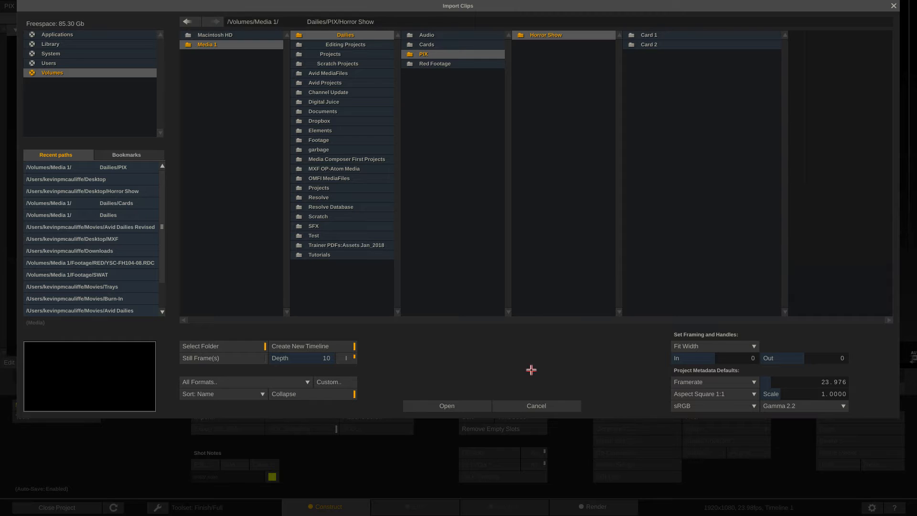
left_click(427, 406)
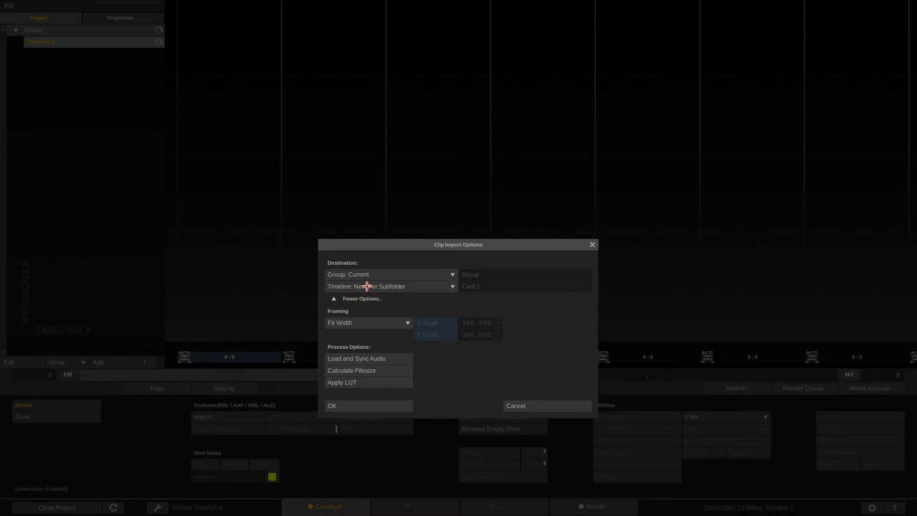
left_click(342, 406)
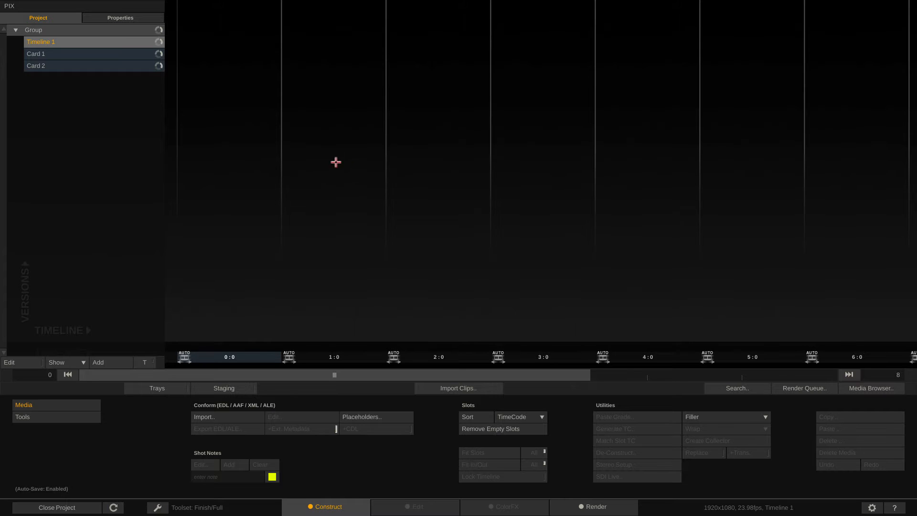
Rename the project's group to "PIX Output".
double_click(34, 30)
double_click(36, 28)
left_click(21, 364)
left_click(44, 32)
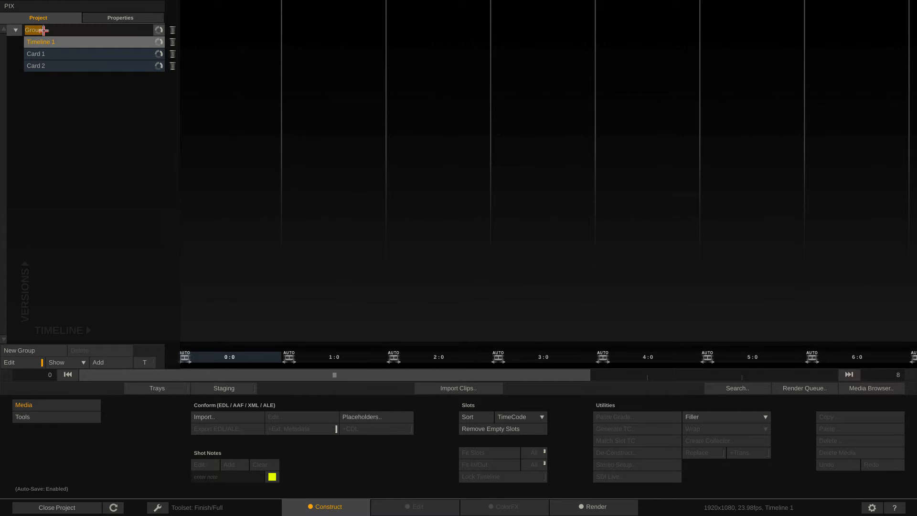
type("PIX")
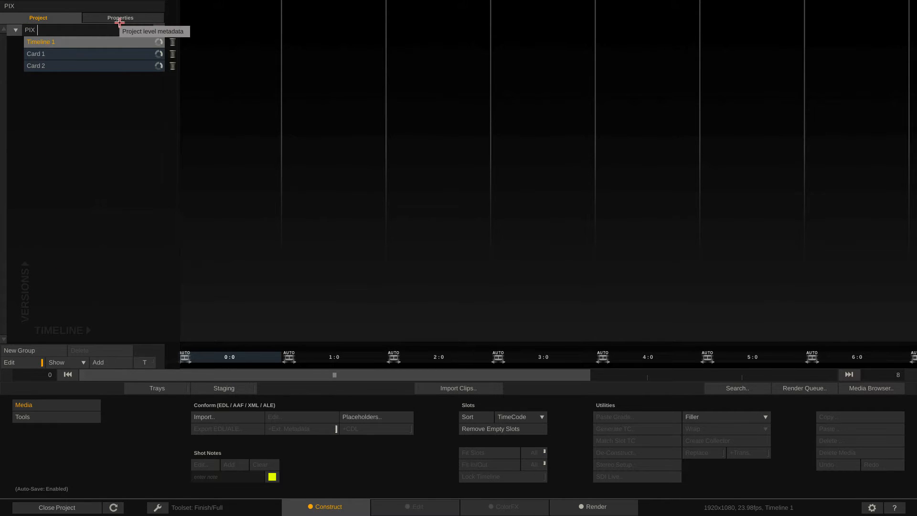
type(" Output")
key("Return")
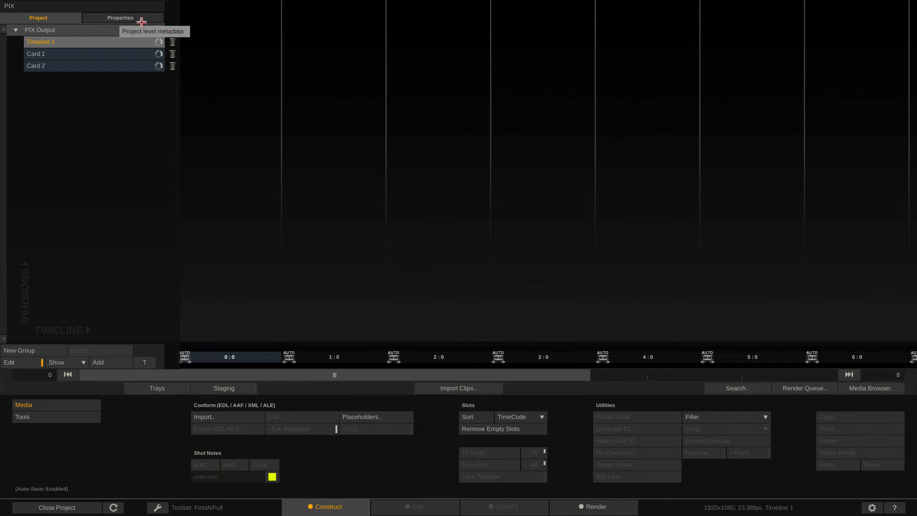
Delete Timeline 1 from the group.
left_click(173, 42)
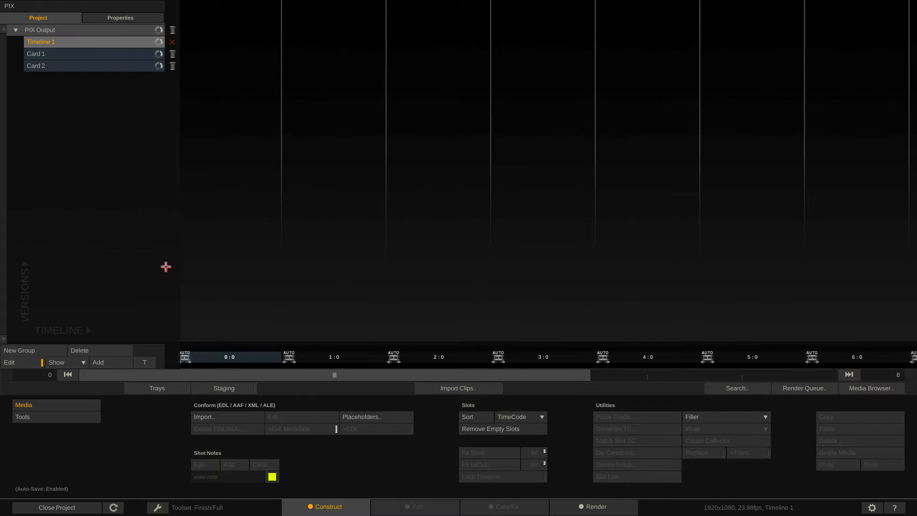
left_click(62, 352)
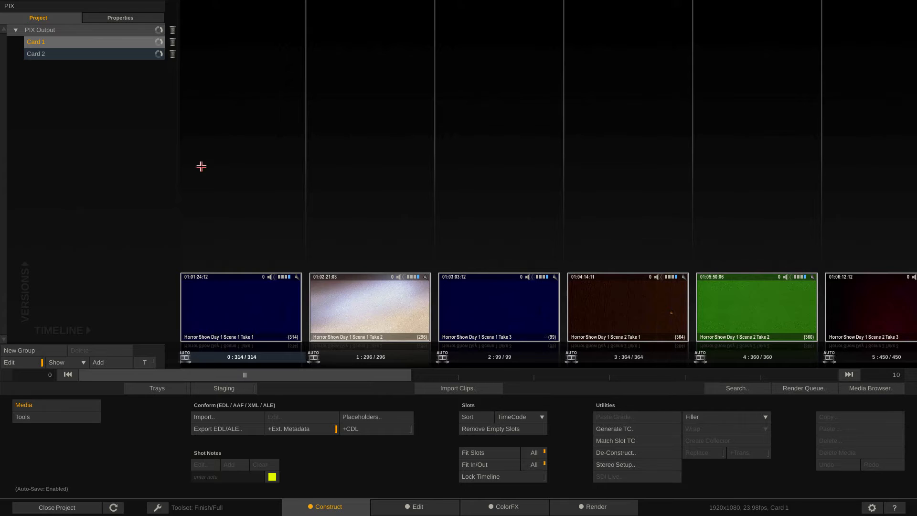
Open Horror Show Day 1 Scene 1 Take 2, fit it to the viewer and play it back with audio on.
double_click(372, 298)
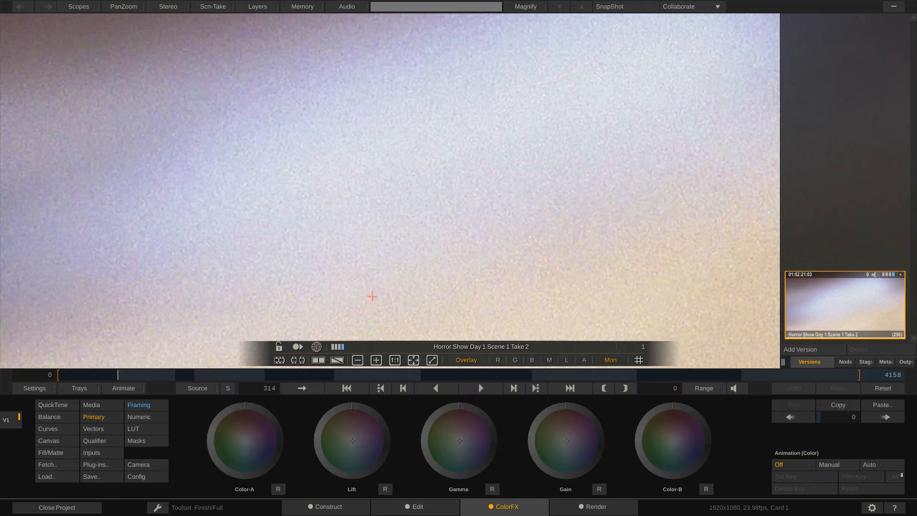
left_click(414, 360)
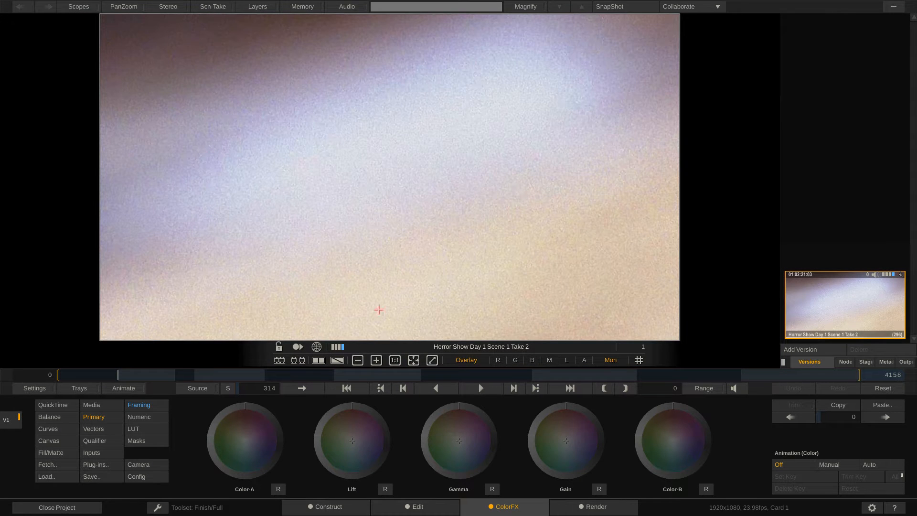
key("space")
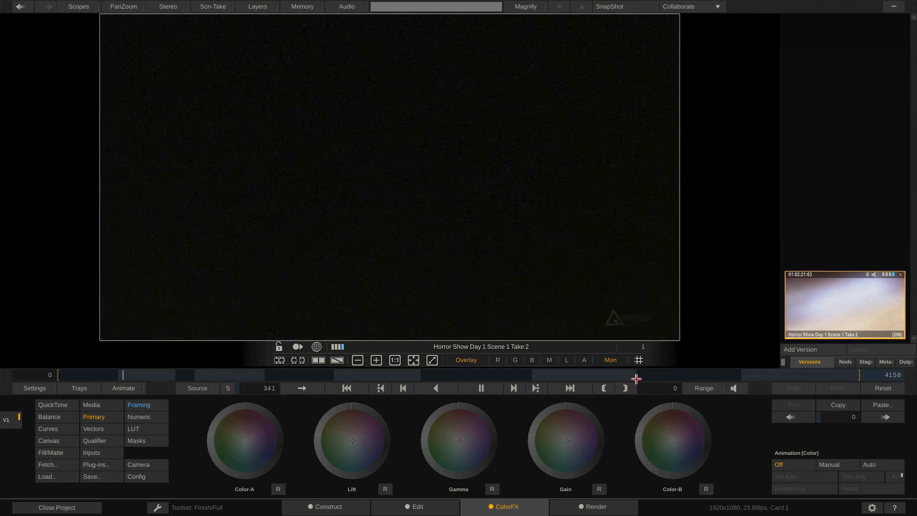
left_click(736, 388)
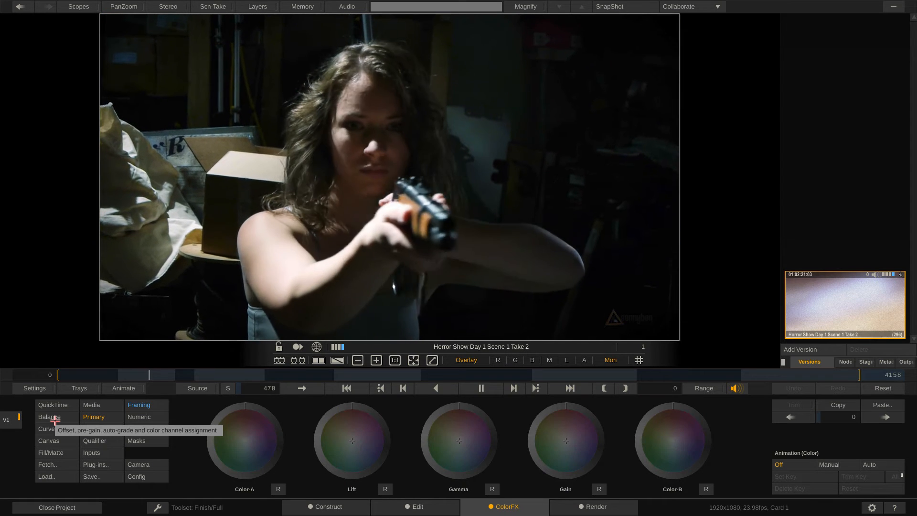
key("space")
Switch to the Edit module and show the clip's audio tracks.
left_click(430, 504)
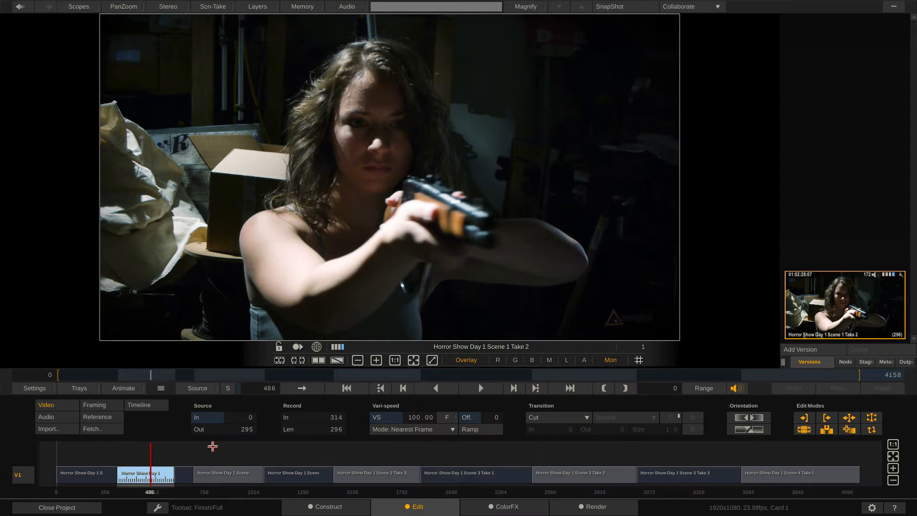
left_click(47, 417)
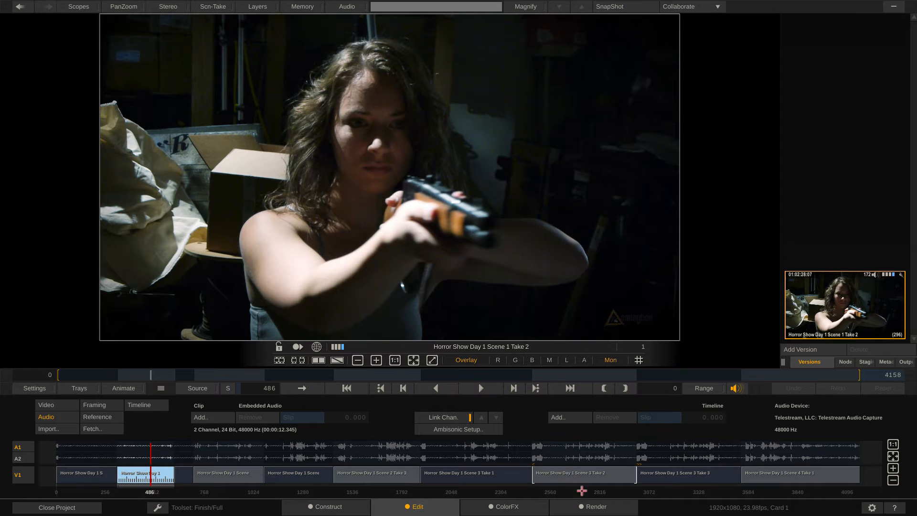
Open the Render module and compare the output trees of Card 1 and Card 2.
left_click(588, 507)
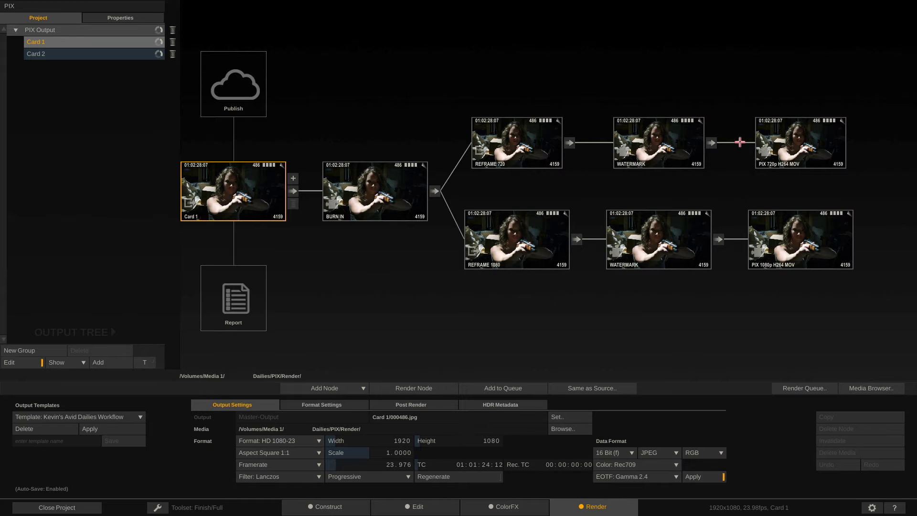
left_click(71, 52)
left_click(74, 41)
left_click(73, 53)
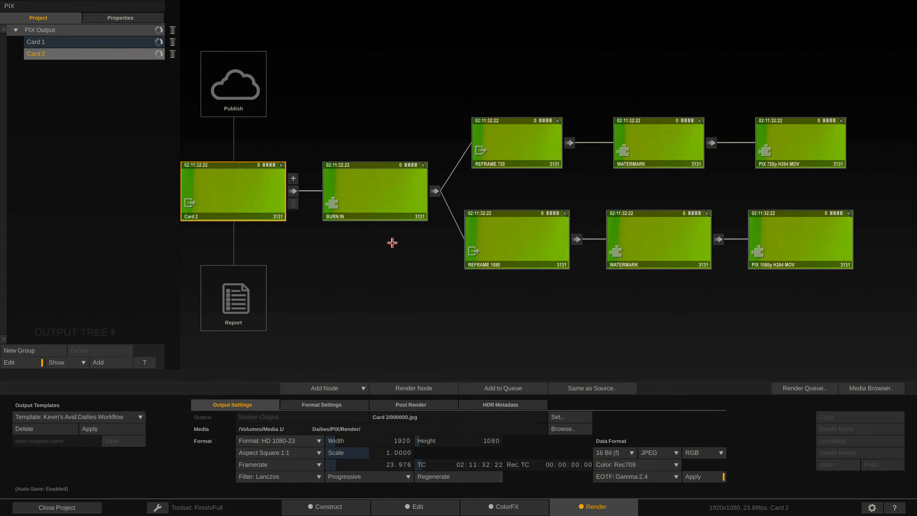
left_click(58, 41)
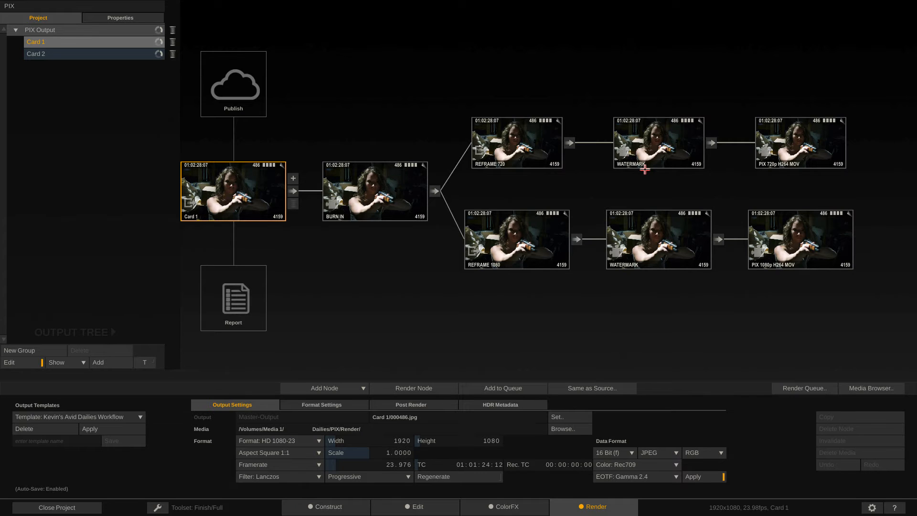
Switch to Finder, preview the Clip Format Details screenshot on the desktop, and return to SCRATCH.
key("super+Tab")
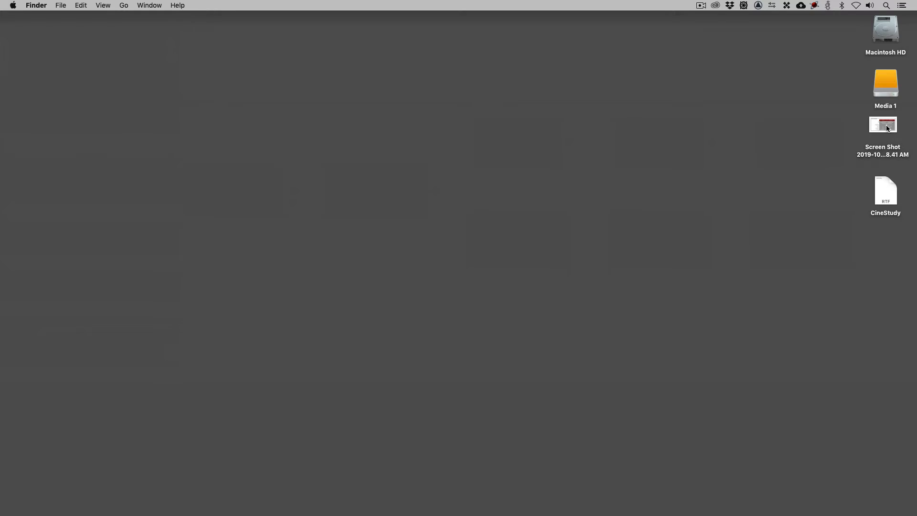
left_click(887, 128)
key("space")
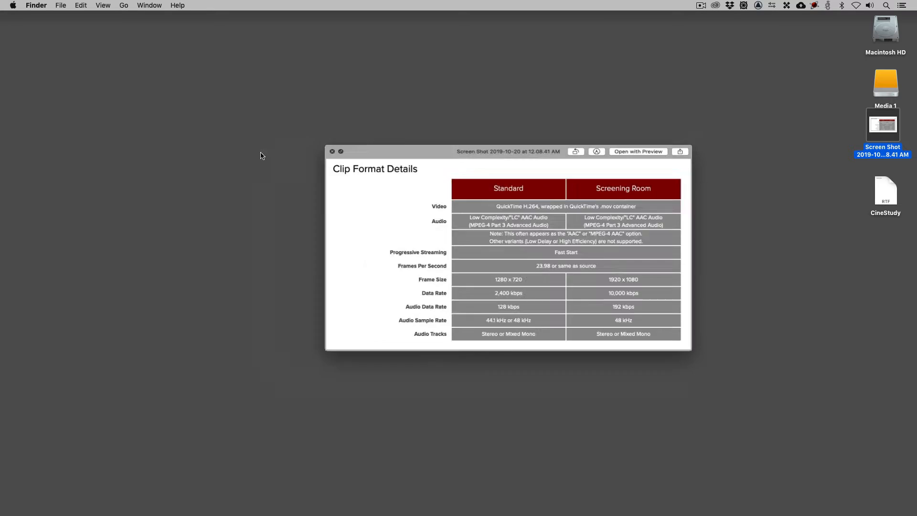
left_click(260, 154)
key("cmd+Tab")
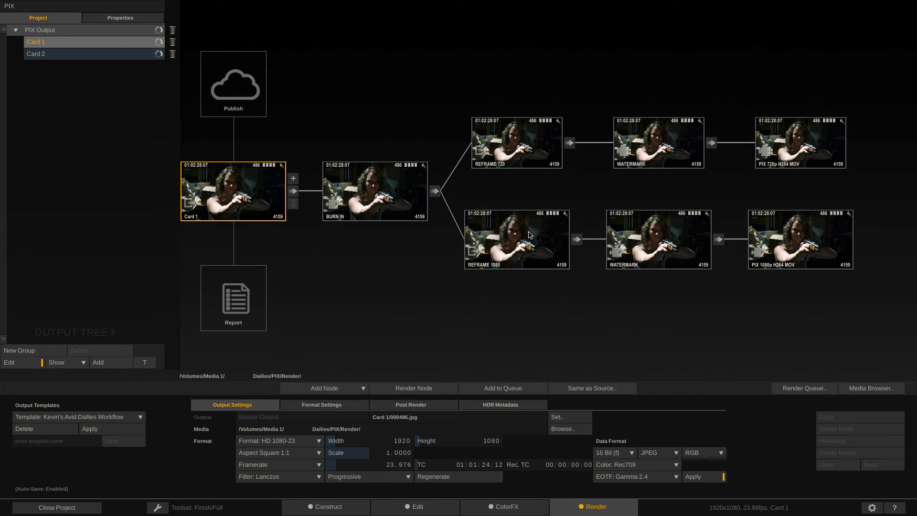
Remove the REFRAME 1080 output branch from the output trees of both Card 1 and Card 2.
left_click(529, 232)
left_click(577, 251)
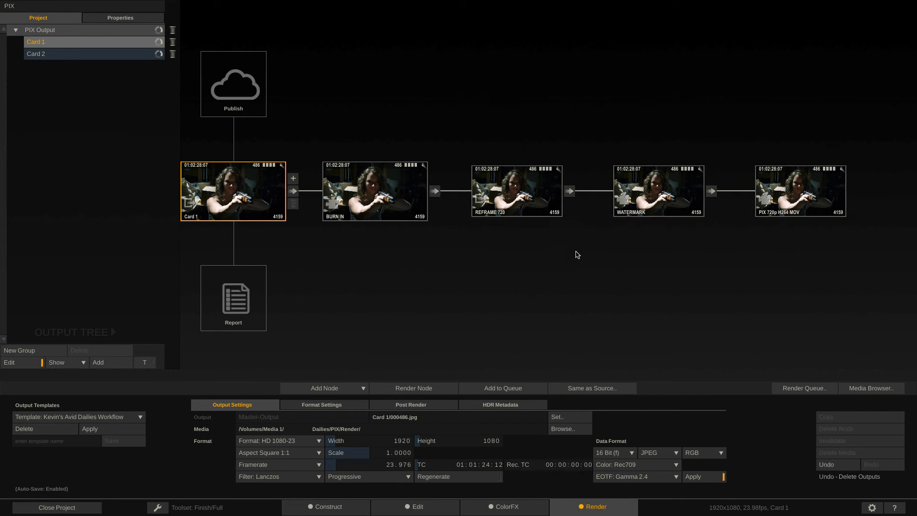
left_click(94, 54)
left_click(524, 237)
left_click(577, 252)
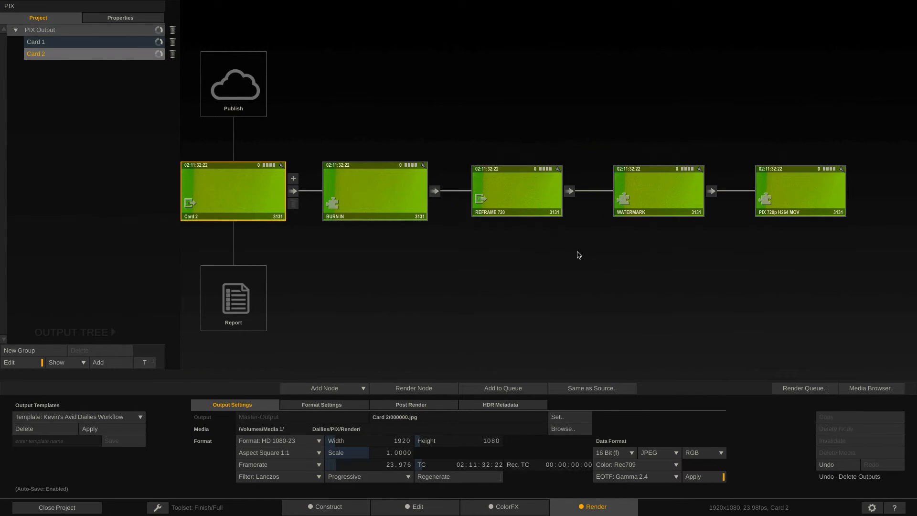
Open Card 2's BURN IN node and step back through its burn-in text items.
left_click(403, 188)
left_click(377, 190)
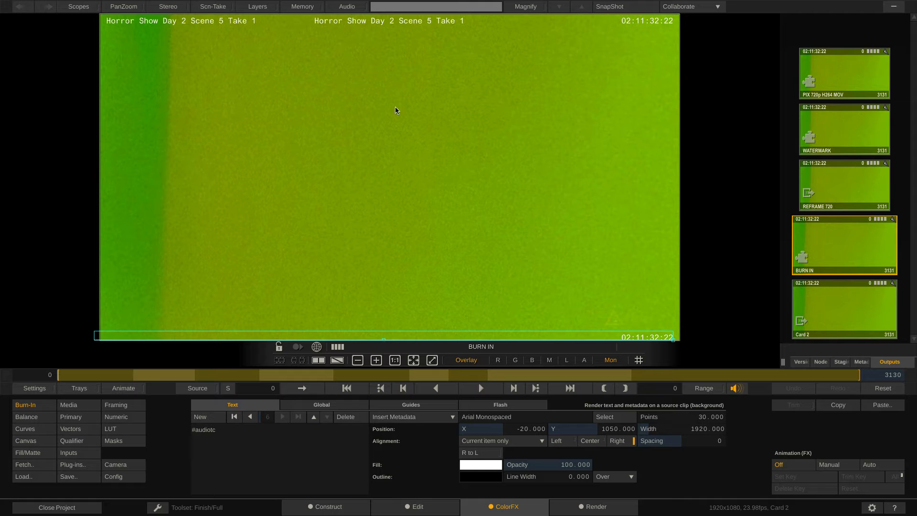
left_click(251, 417)
left_click(251, 417)
Step forward through the burn-in text items of Card 2's BURN IN node.
left_click(251, 417)
left_click(251, 417)
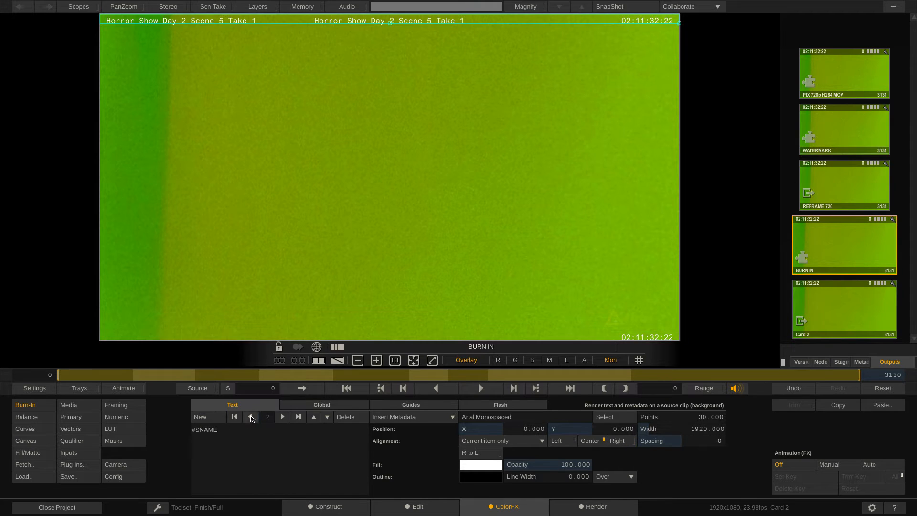
left_click(251, 417)
left_click(282, 417)
left_click(282, 417)
left_click(282, 417)
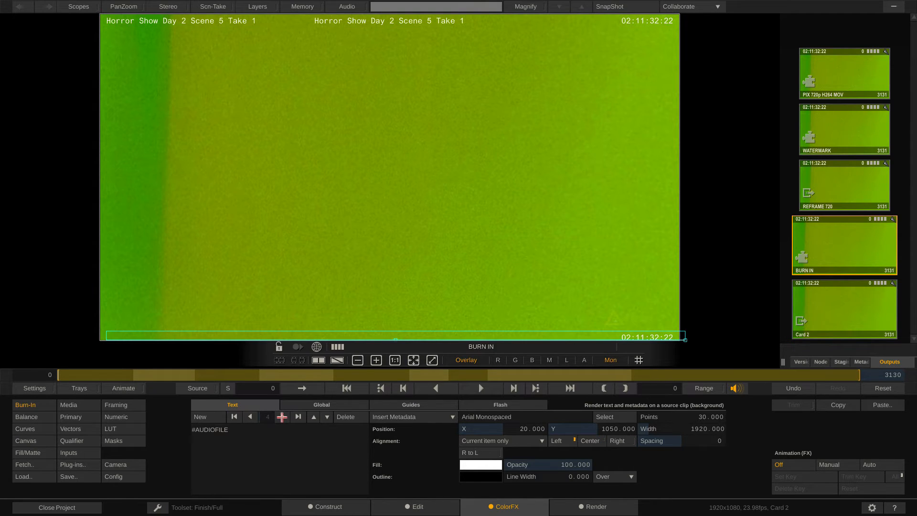
left_click(282, 417)
left_click(282, 417)
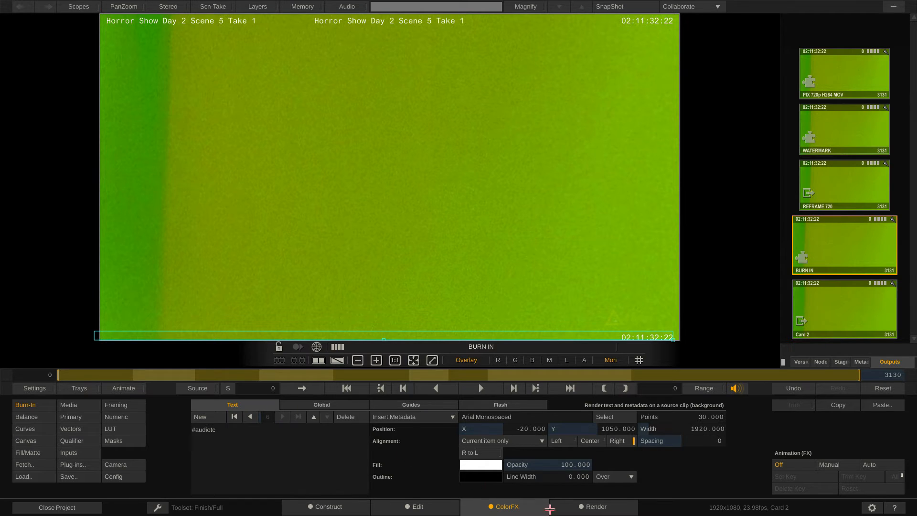
Return to the Render module and open Card 2's WATERMARK node for editing.
left_click(599, 507)
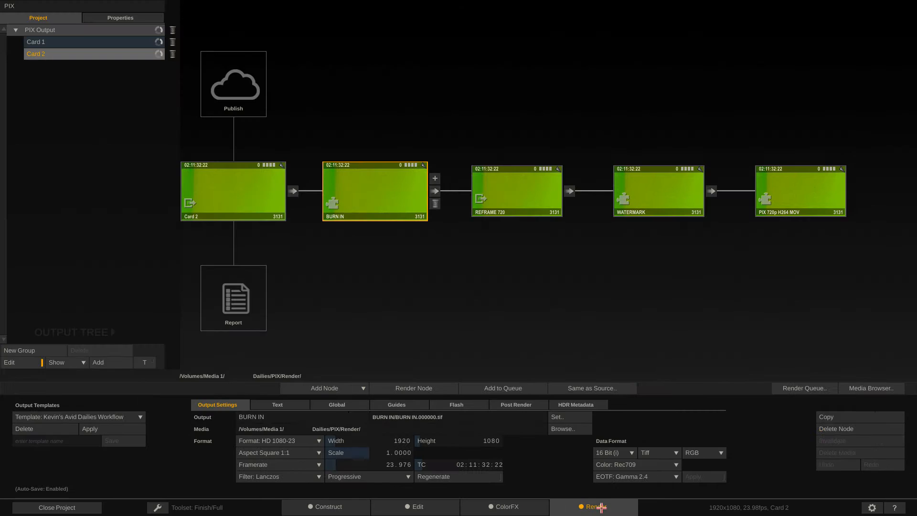
left_click(666, 191)
left_click(661, 191)
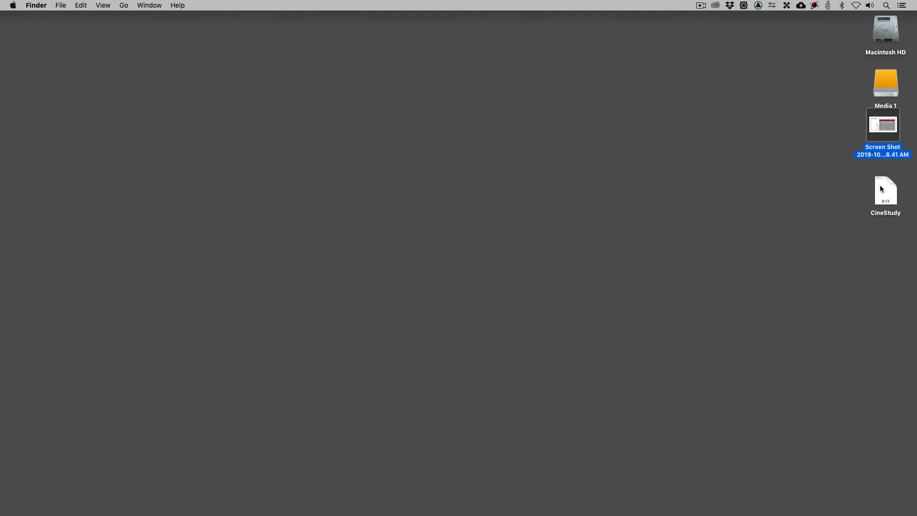
Open the CineStudy document on the desktop, copy all its text, close it and switch back to SCRATCH.
double_click(884, 189)
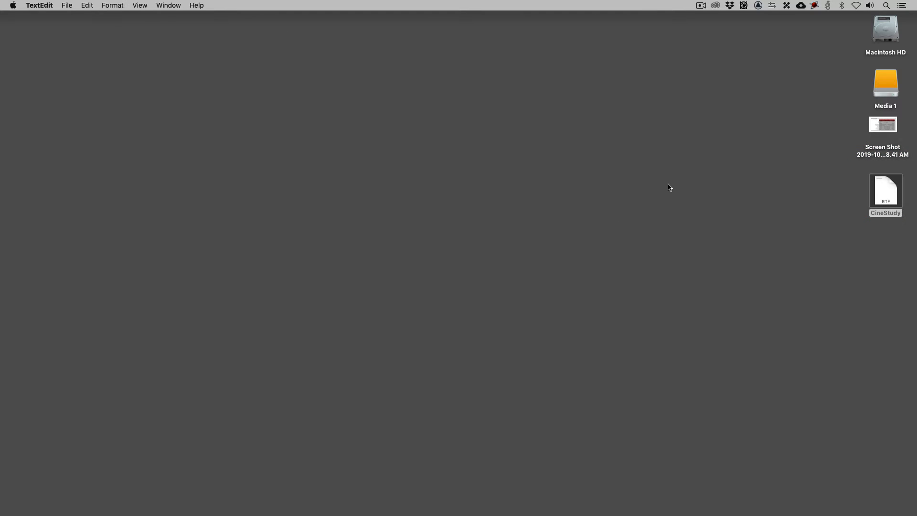
key("cmd+a")
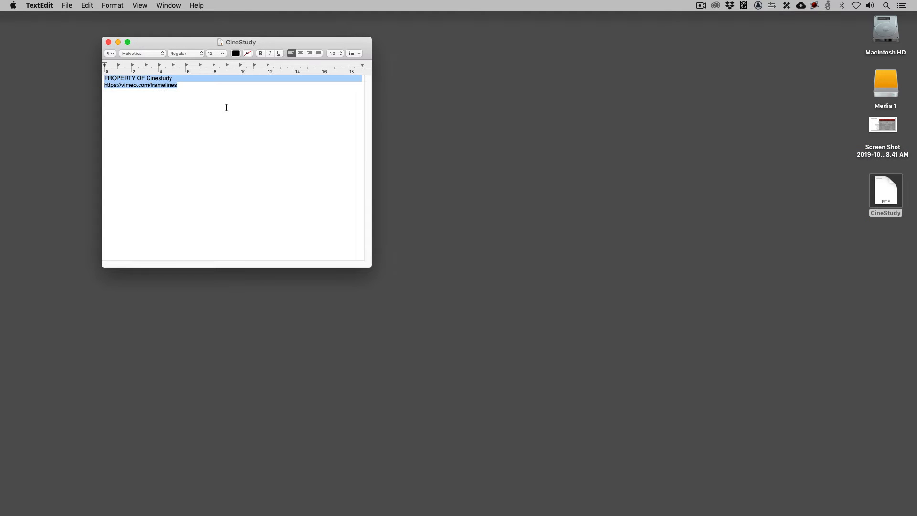
key("super+c")
left_click(108, 42)
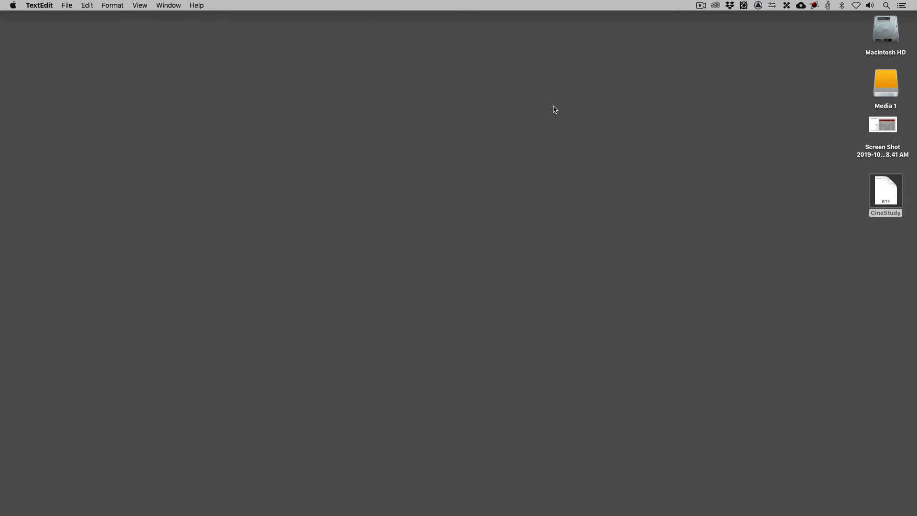
key("super+Tab")
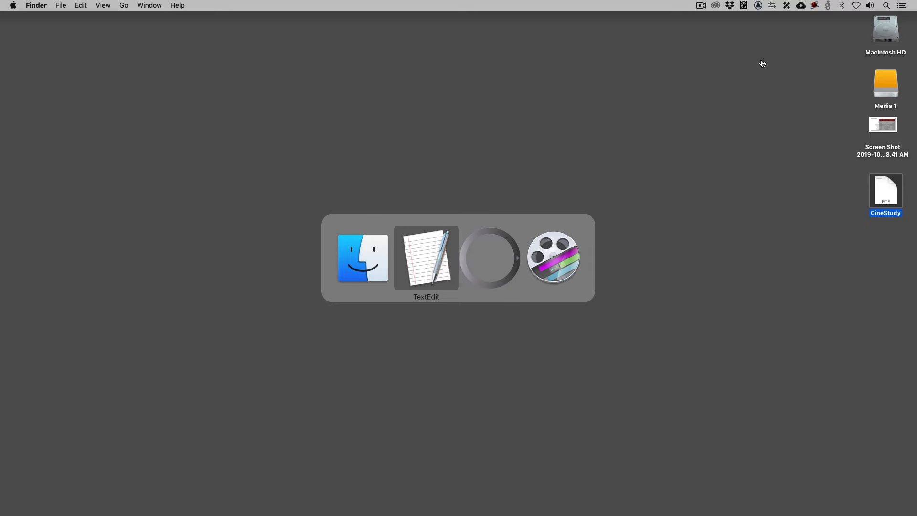
key("super+Tab")
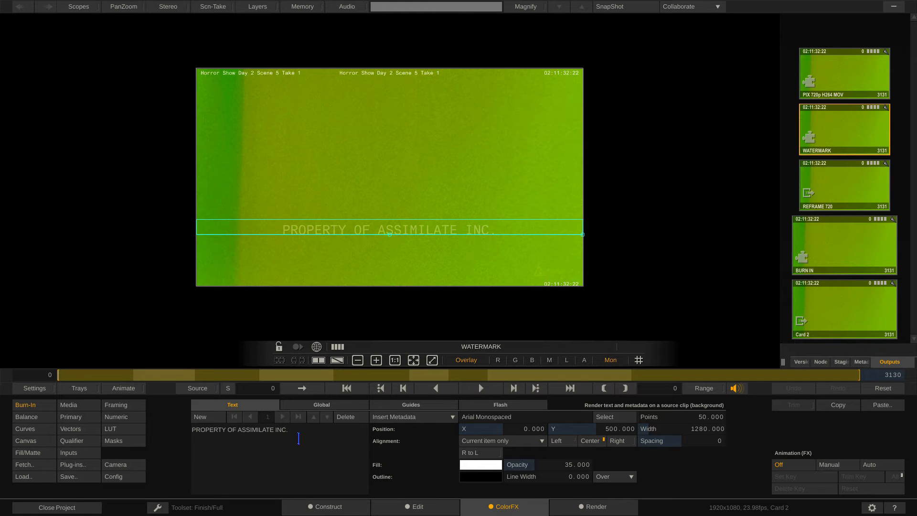
Replace Card 2's watermark text with the copied CineStudy text and go back to the Render module.
key("super+a")
key("super+v")
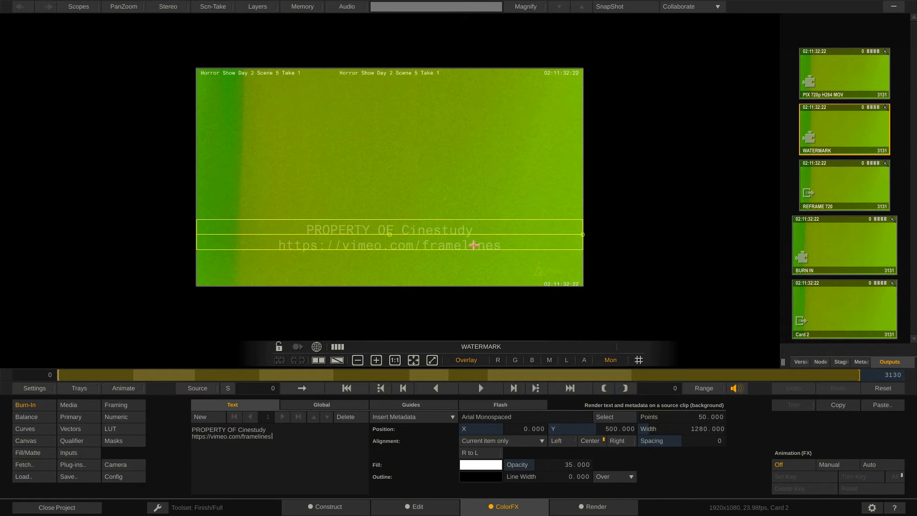
left_click(603, 507)
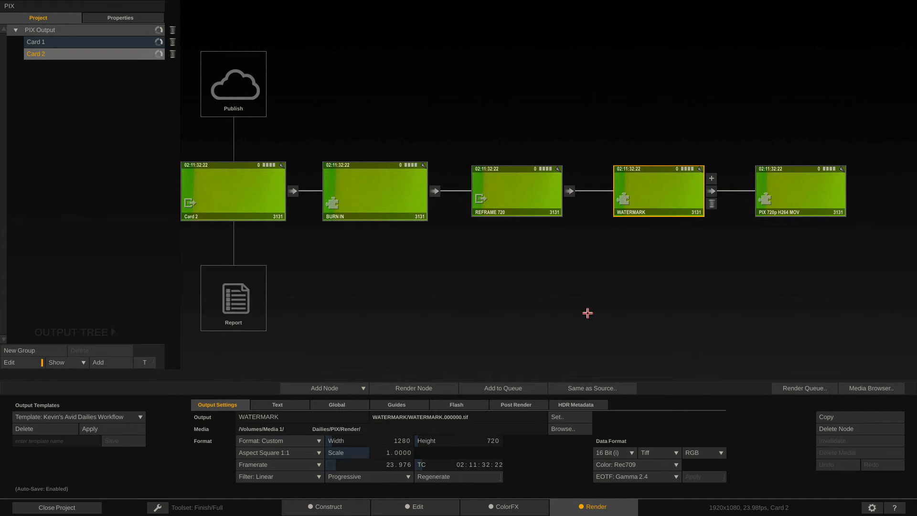
Open Card 1's WATERMARK node and replace its text with the copied CineStudy text.
left_click(58, 42)
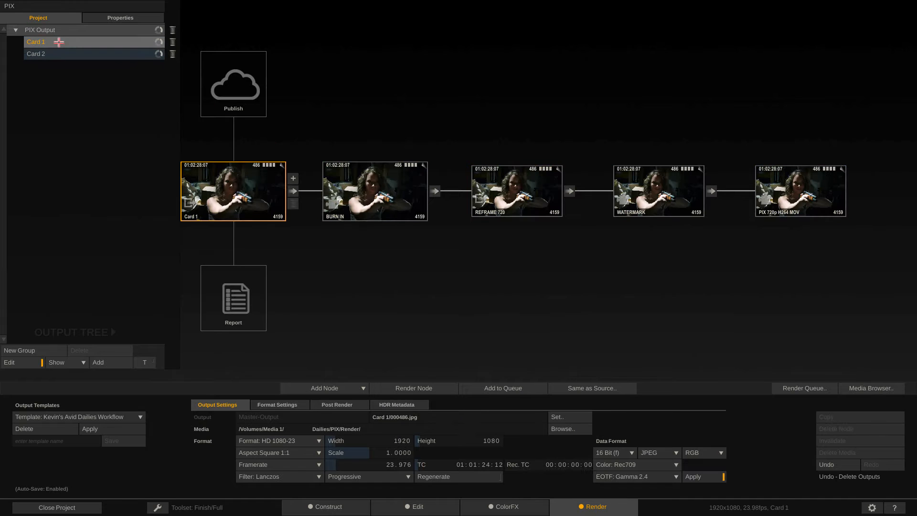
double_click(659, 187)
left_click_drag(300, 430, 124, 424)
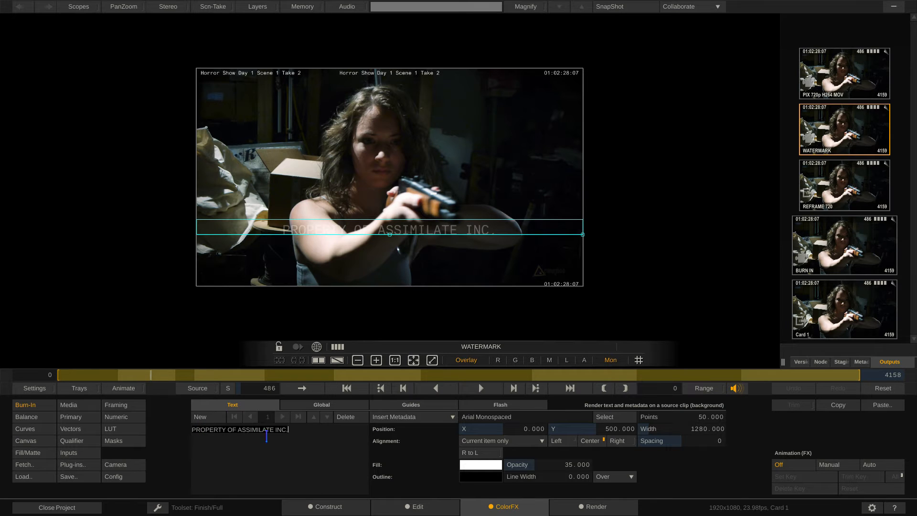
type("PROPERTY OF Cinestudy https://vimeo.com/framelines")
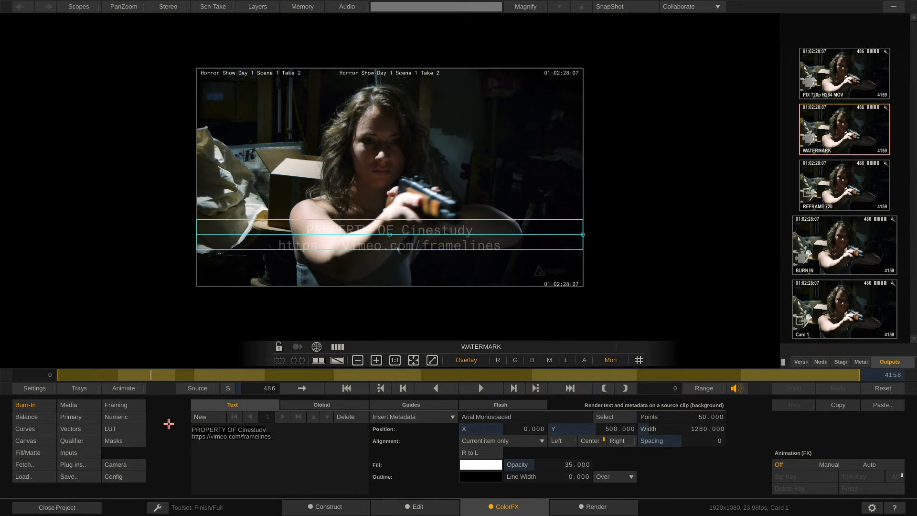
Set Card 1's PIX 720p H264 MOV filename specification to PIX\#Timeline\#sname_#res.#ext and copy that specification.
left_click(597, 507)
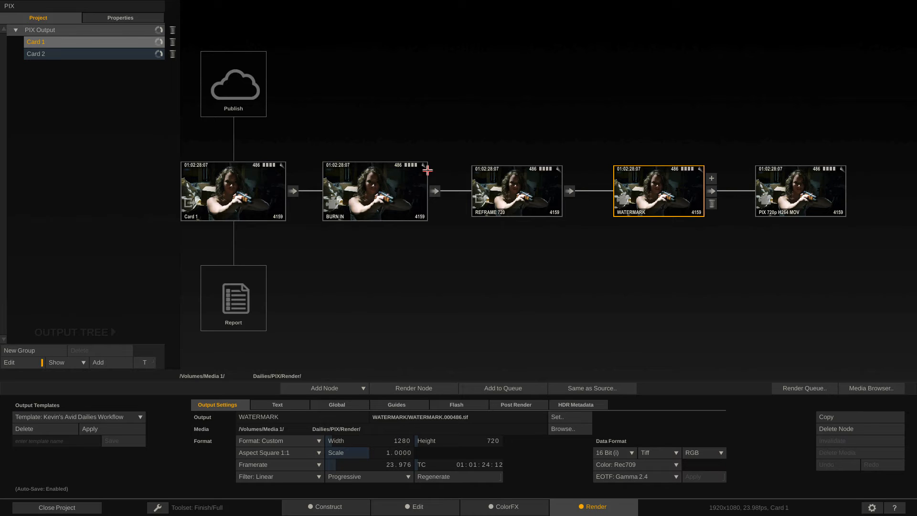
left_click(818, 184)
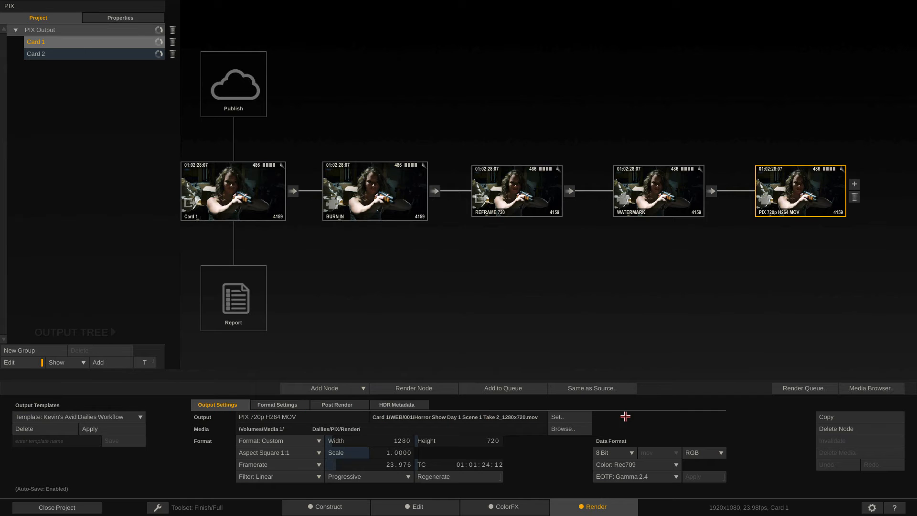
left_click(559, 416)
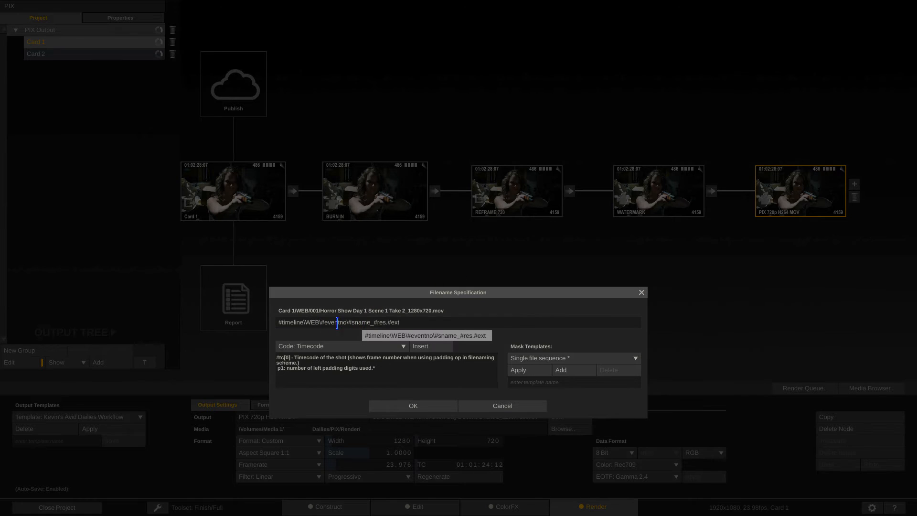
left_click_drag(347, 322, 271, 322)
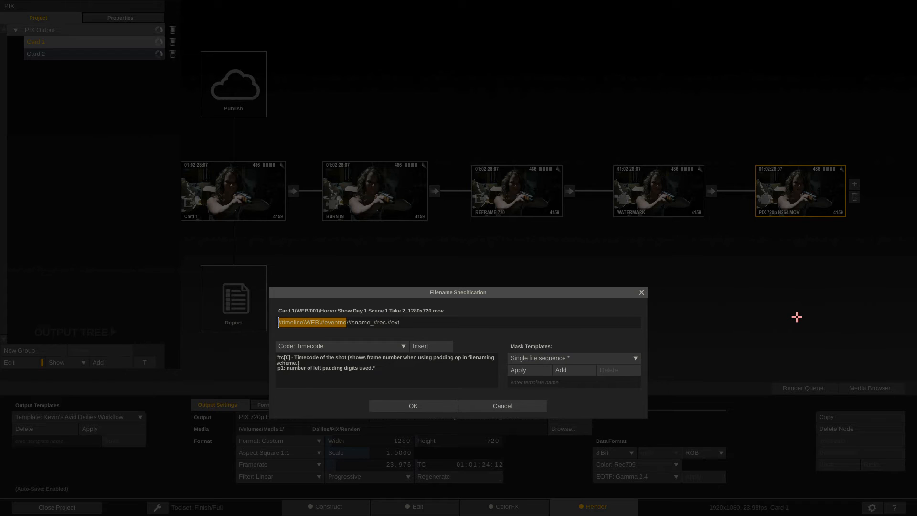
type("PIX")
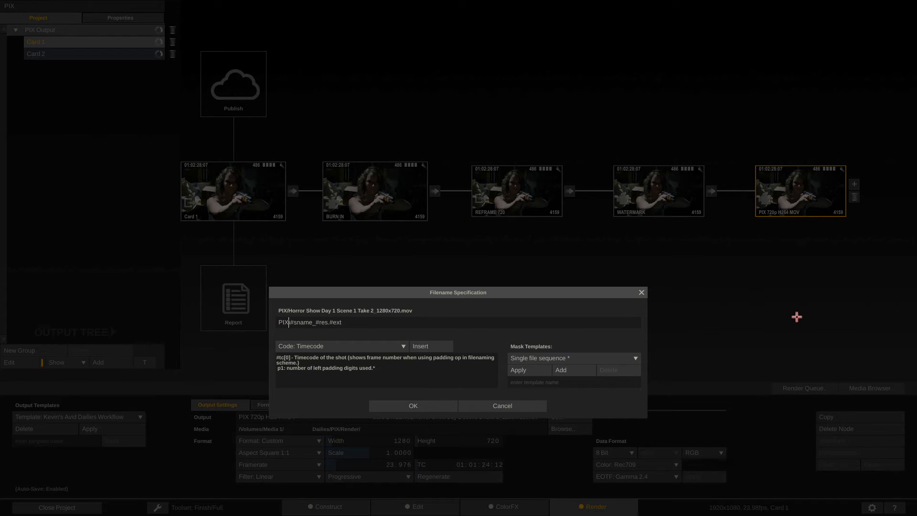
type("\\\\")
type("#Timeline")
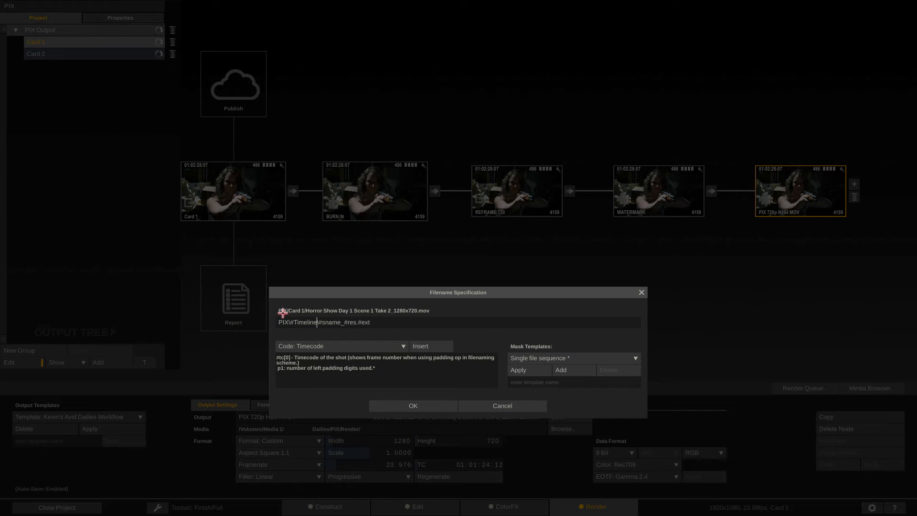
type("\\")
left_click_drag(383, 320, 217, 317)
key("ctrl+c")
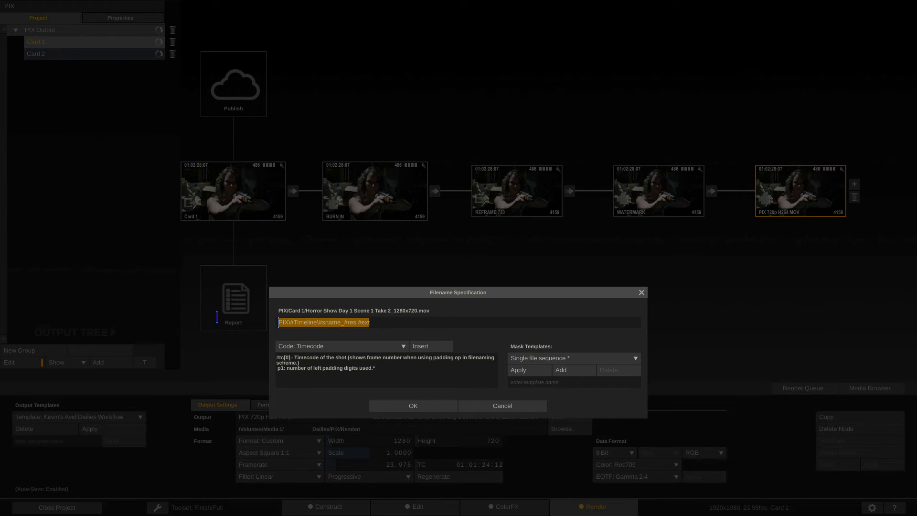
left_click(393, 406)
Paste the same filename specification into Card 2's PIX 720p H264 MOV output node.
left_click(94, 53)
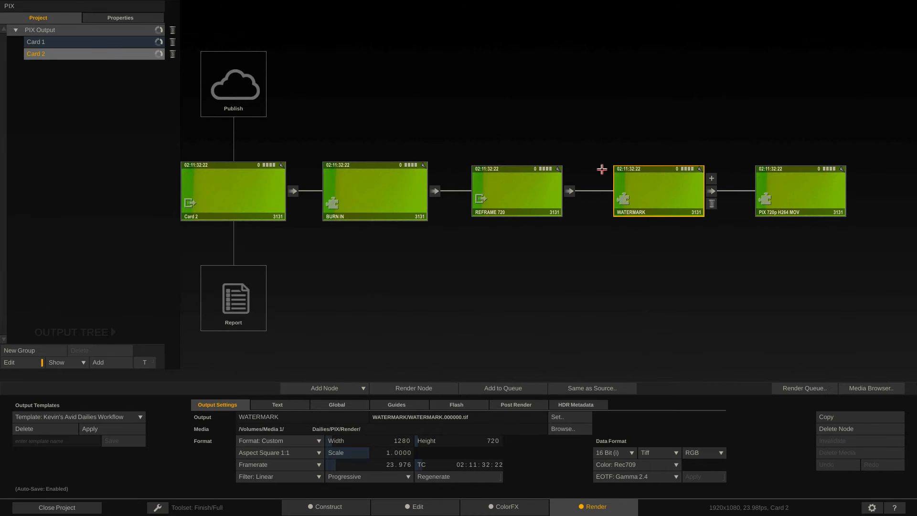
left_click(794, 188)
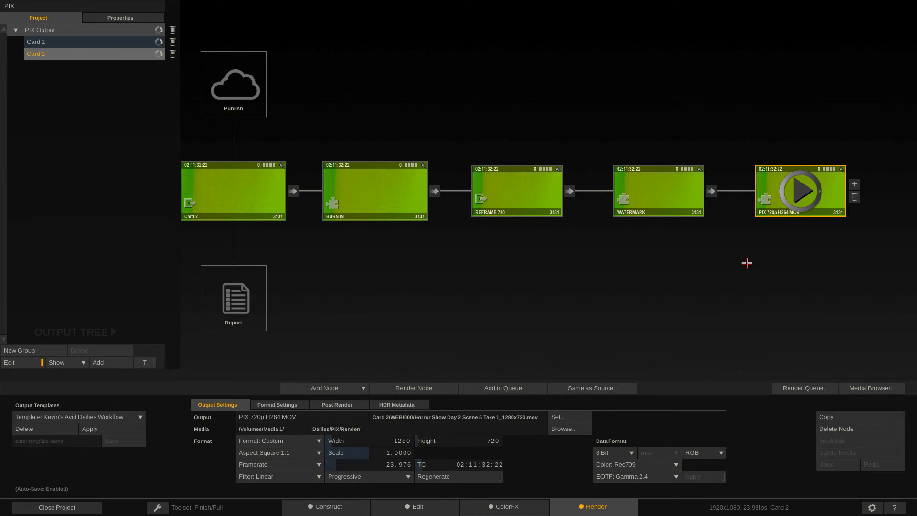
left_click(554, 416)
left_click_drag(444, 315, 196, 317)
key("ctrl+v")
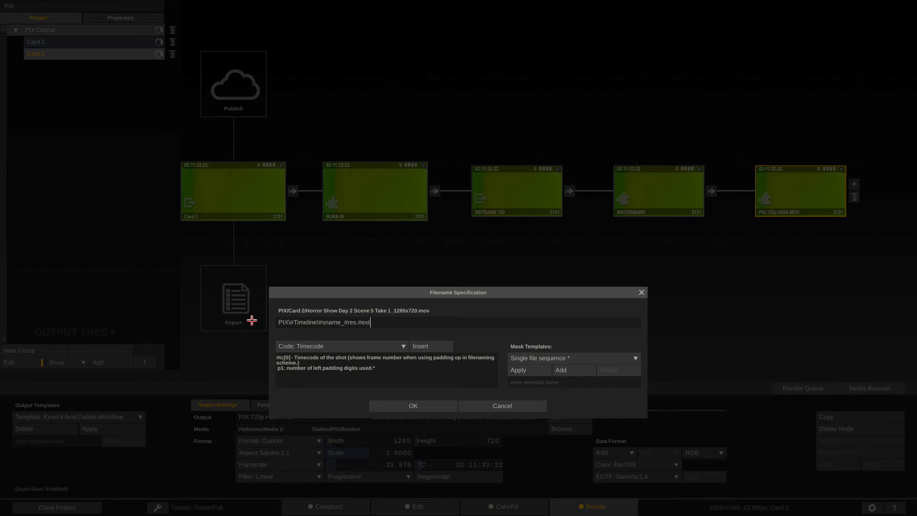
left_click(390, 406)
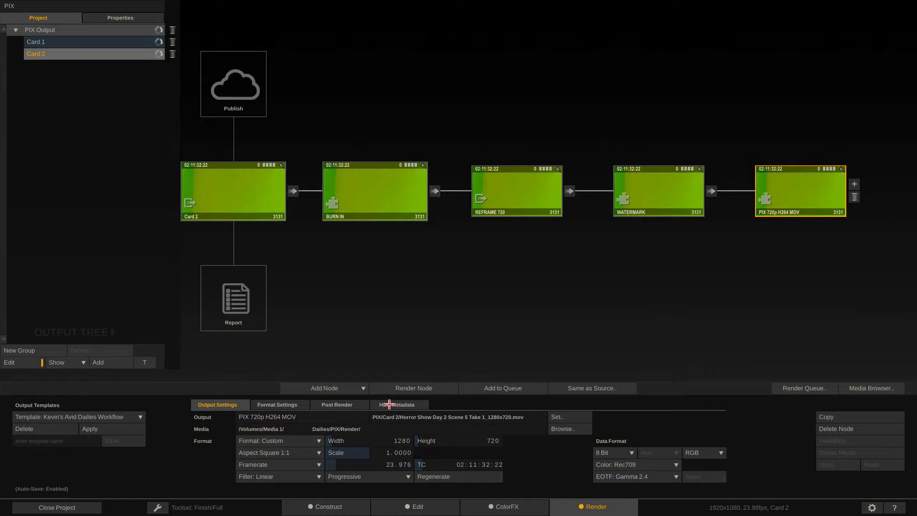
Set Card 2's PIX 720p H264 MOV media location to the Desktop bookmark folder.
left_click(562, 427)
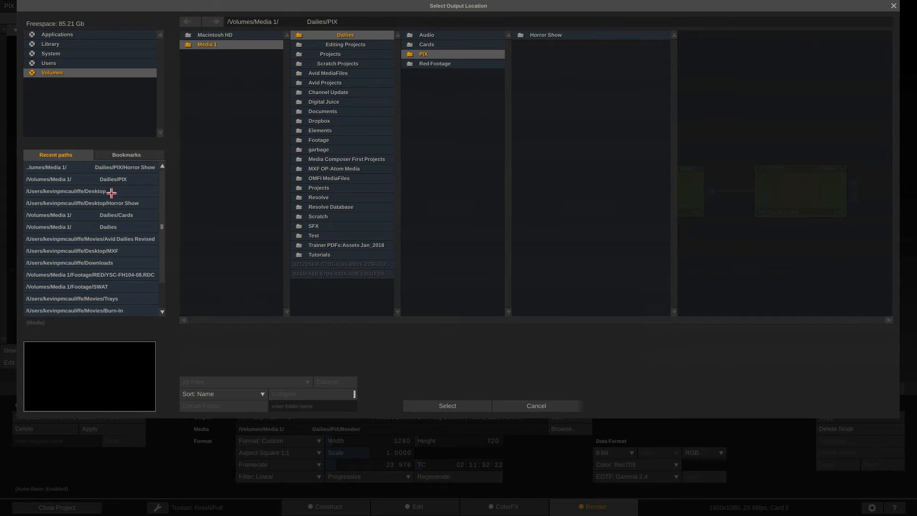
left_click(116, 156)
left_click(56, 263)
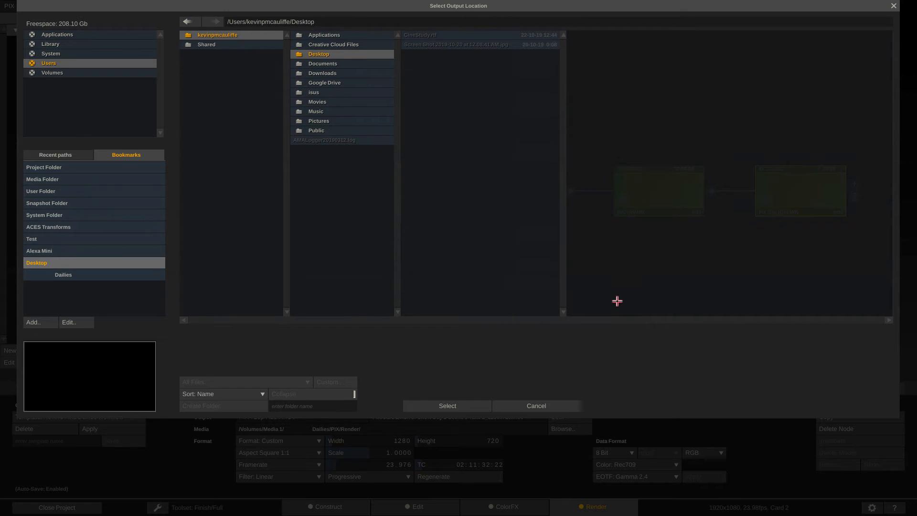
left_click(440, 407)
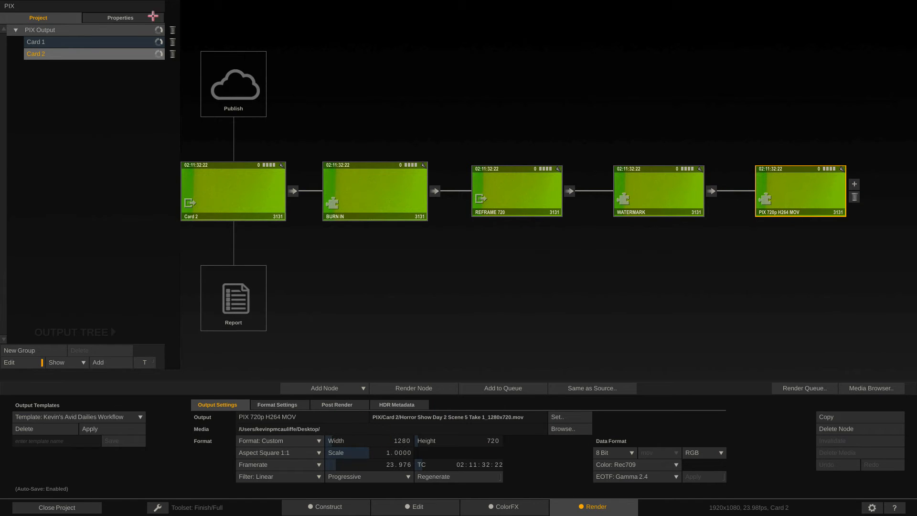
Set Card 1's PIX 720p H264 MOV media location to the Desktop folder, then open the Render Queue.
left_click(113, 42)
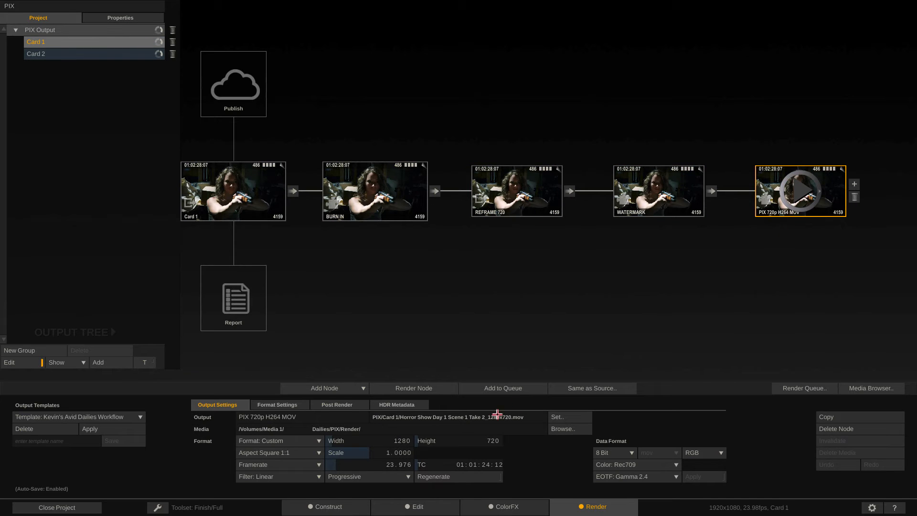
left_click(561, 430)
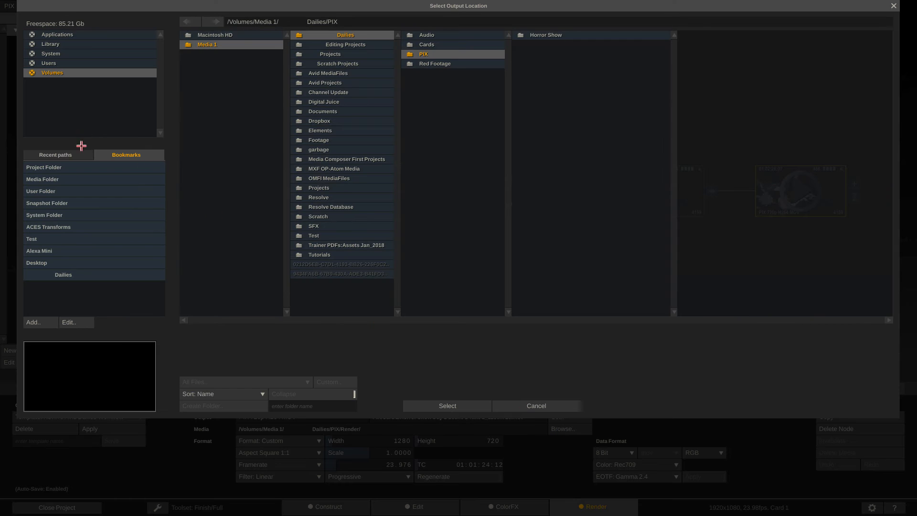
left_click(59, 262)
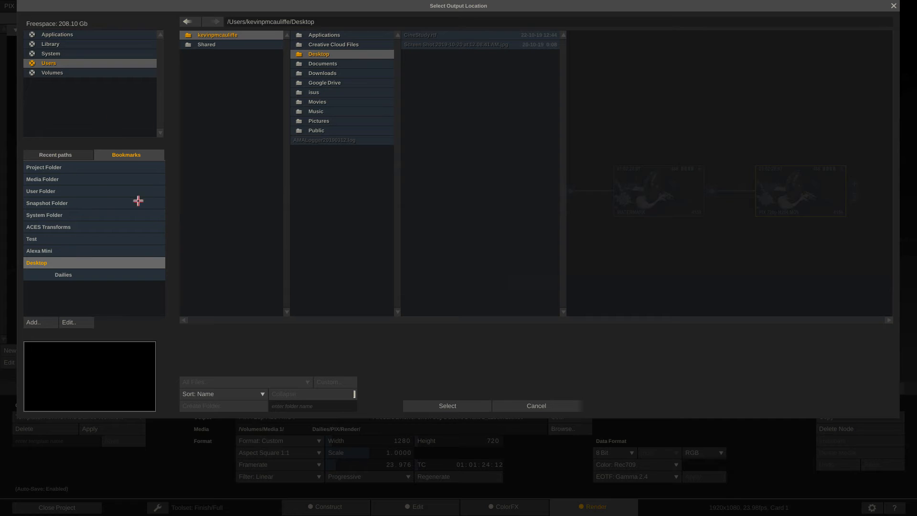
left_click(444, 405)
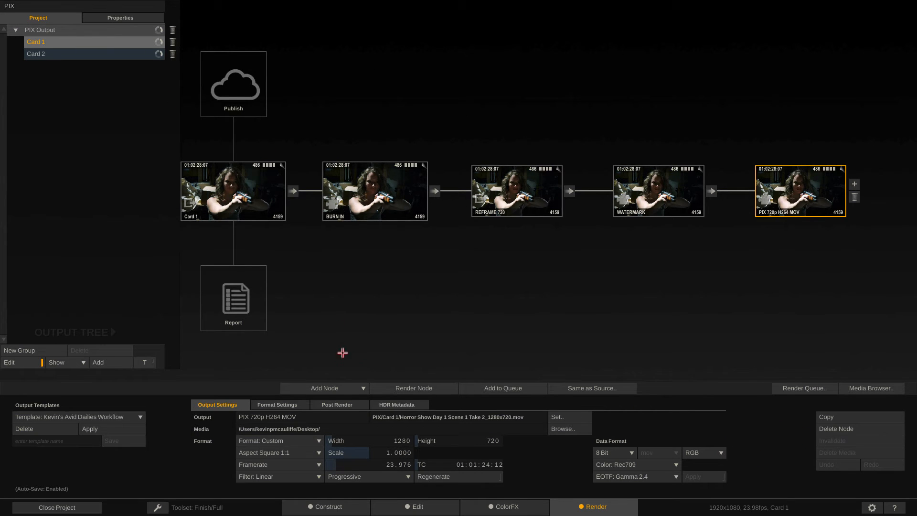
left_click(56, 54)
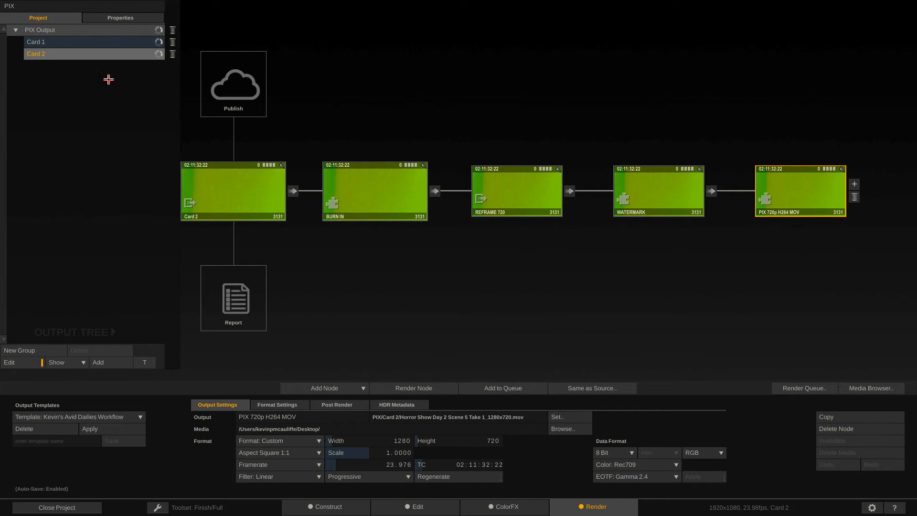
left_click(793, 387)
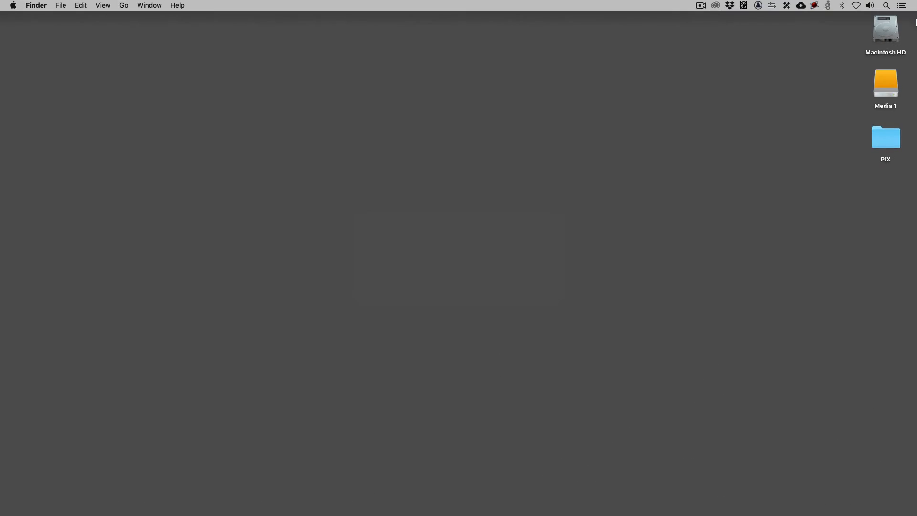
Open the PIX folder on the desktop in Finder to check the rendered card folders.
double_click(889, 137)
left_click_drag(574, 173, 359, 94)
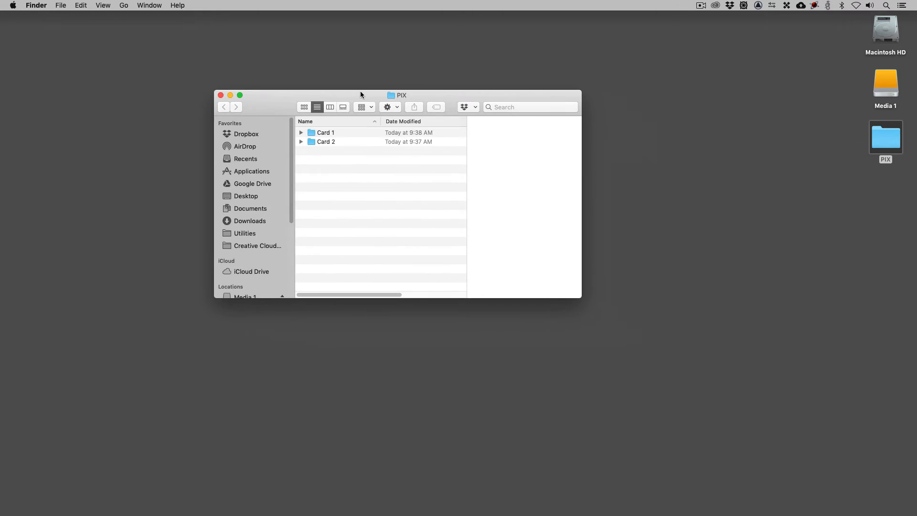
Expand the Card 1 and Card 2 folders and widen the file list to read the rendered clip names.
left_click(301, 132)
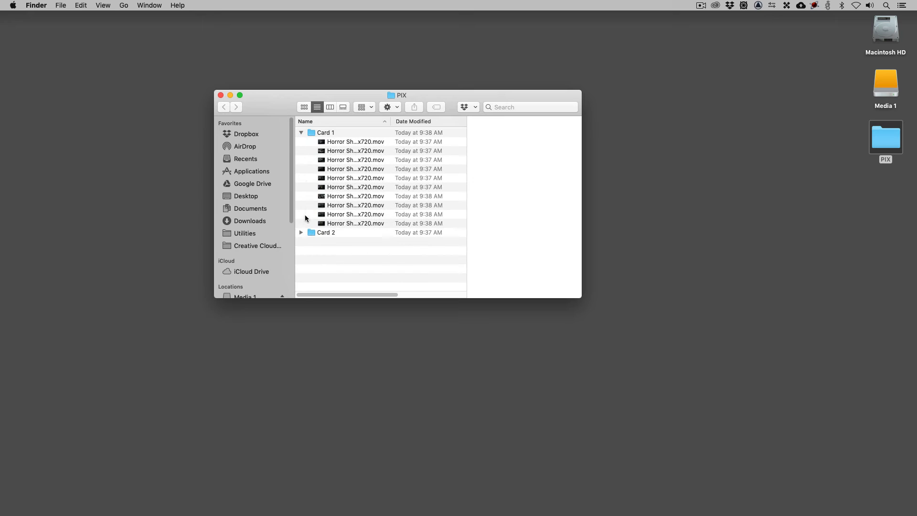
left_click(301, 232)
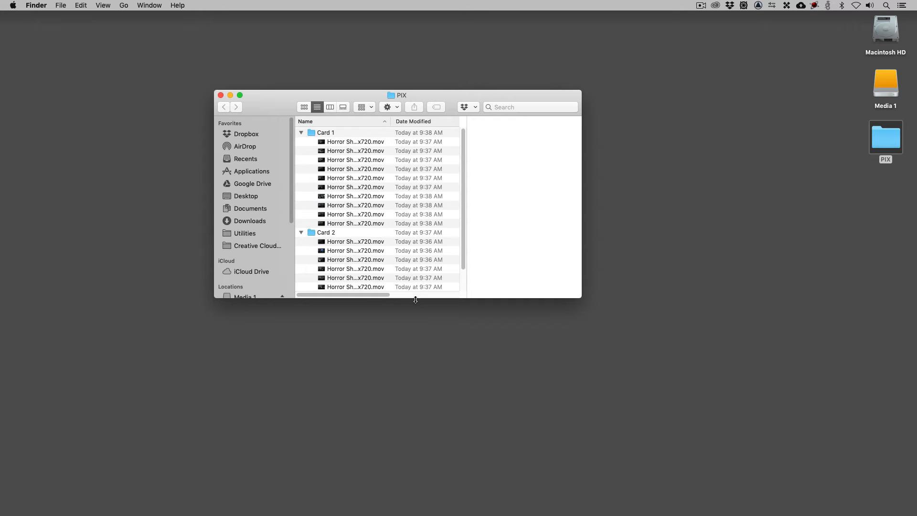
left_click_drag(412, 298, 416, 419)
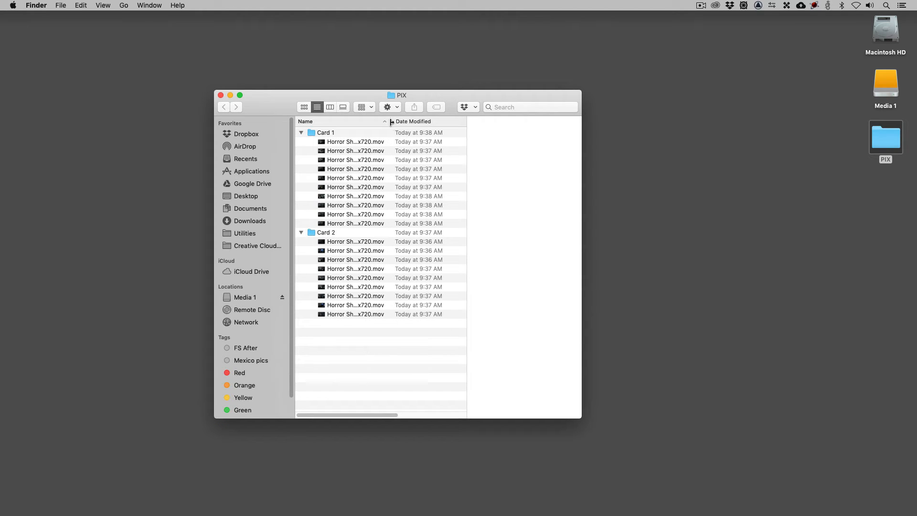
left_click_drag(391, 121, 562, 124)
Preview the Horror Show Day 1 Scene 2 Take 1 clip to check its burn-ins and watermark.
left_click(391, 169)
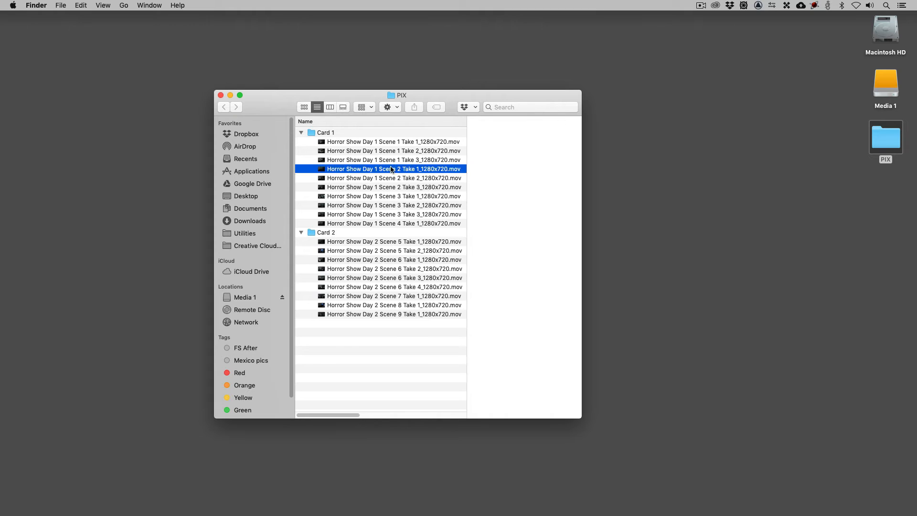
key("space")
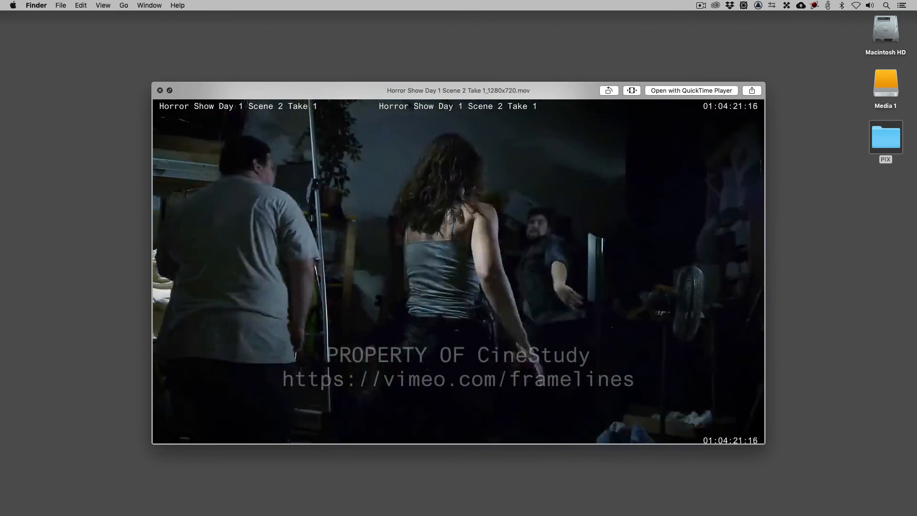
key("space")
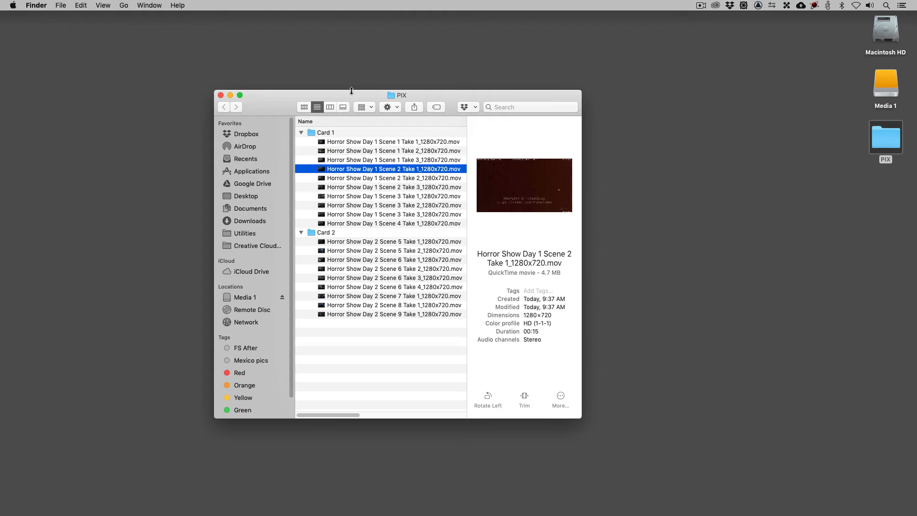
Close the Finder window and review the PIX app download page in the browser before hiding it.
left_click_drag(344, 94, 586, 75)
left_click(462, 77)
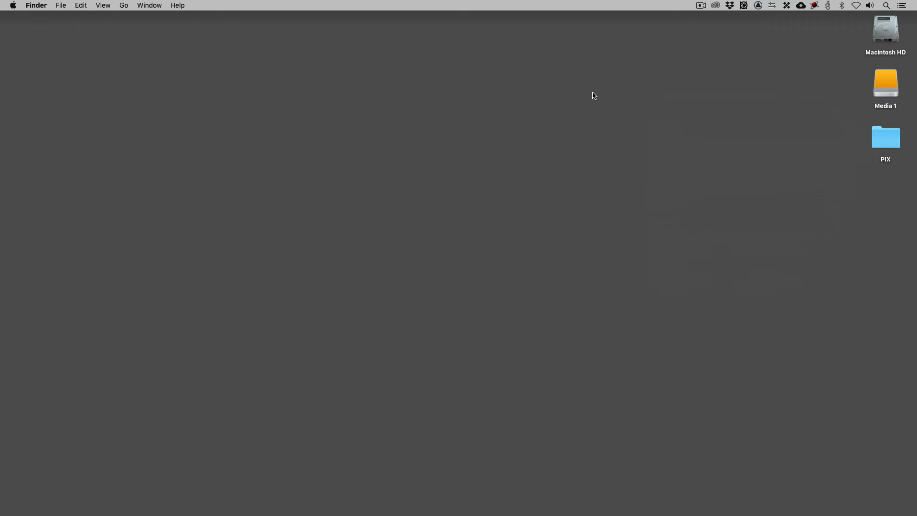
mouse_move(634, 512)
key("super+Tab")
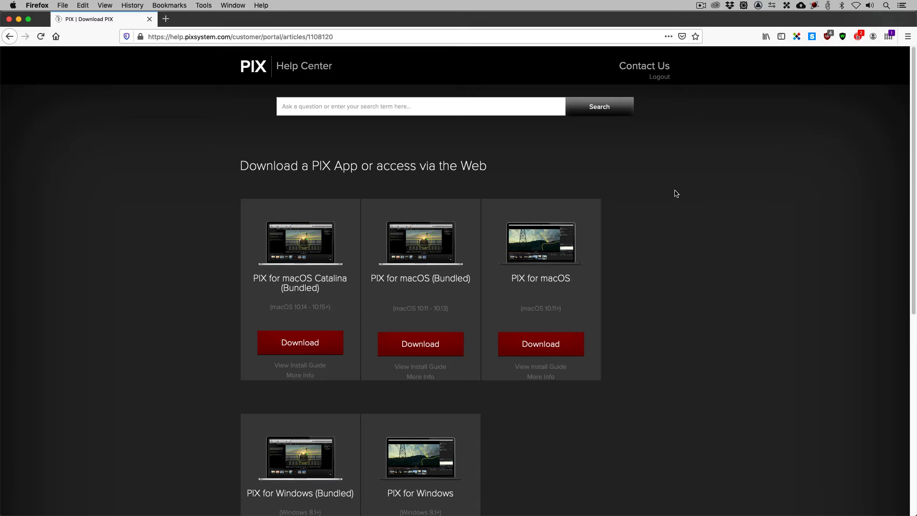
scroll(666, 263, "down", 5)
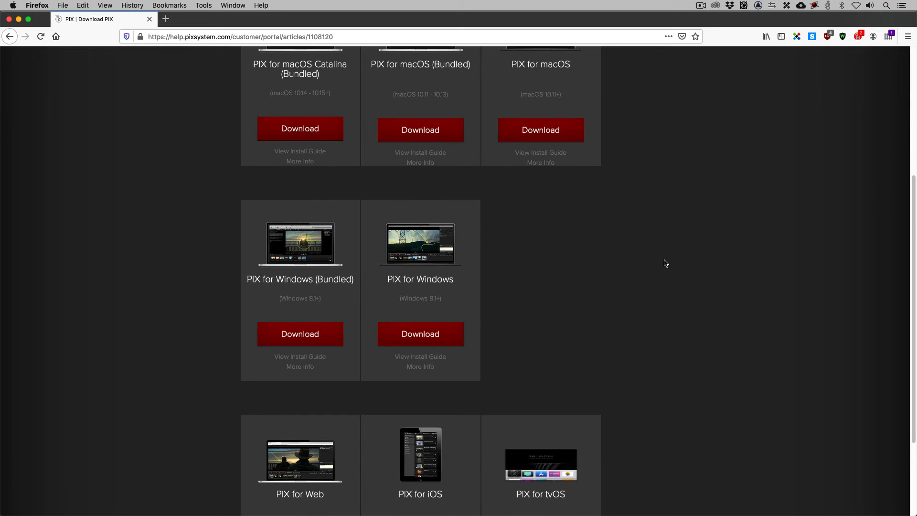
scroll(666, 263, "down", 3)
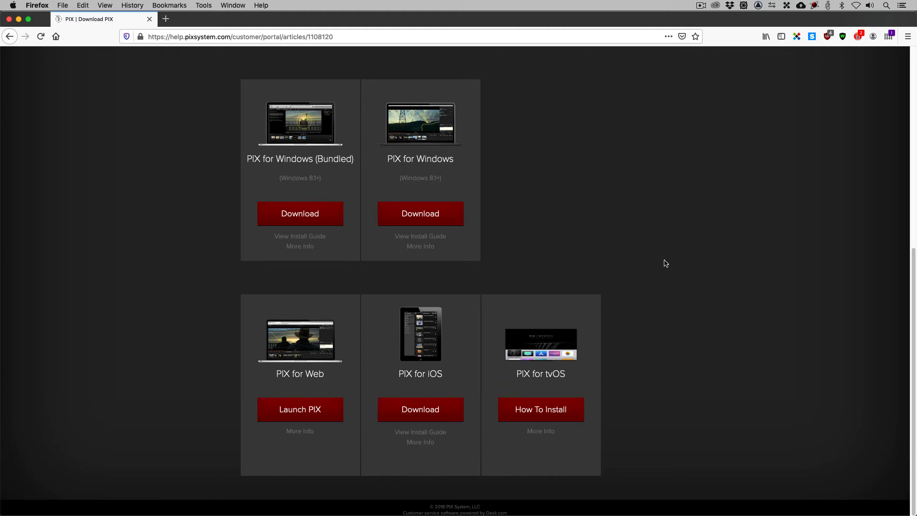
scroll(666, 263, "up", 10)
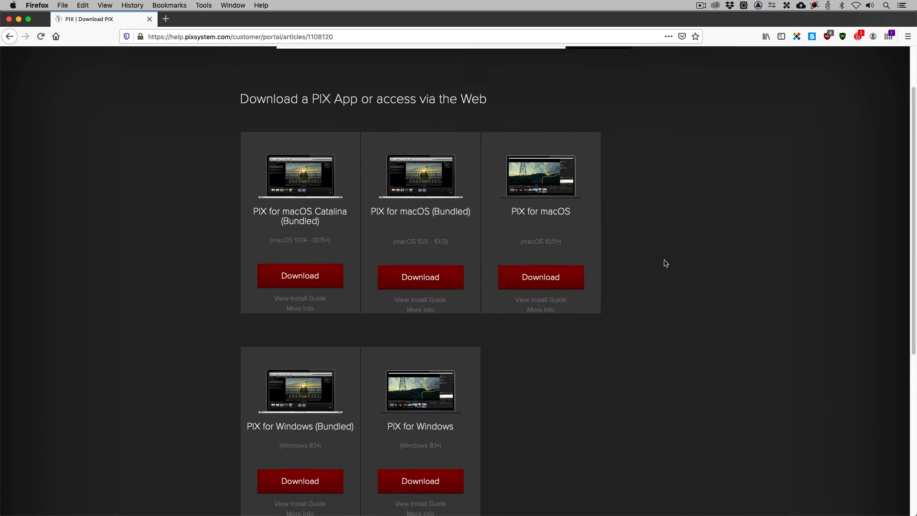
key("super+h")
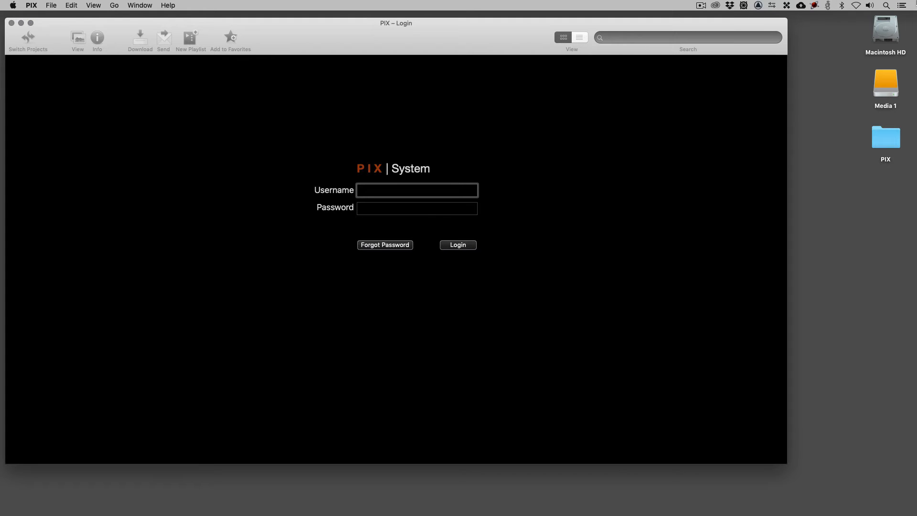
Log in to PIX with the account username and password and open the SCRATCH 2 PIX Web Dailies project.
type("kmcauliffe")
key("Tab")
type("••")
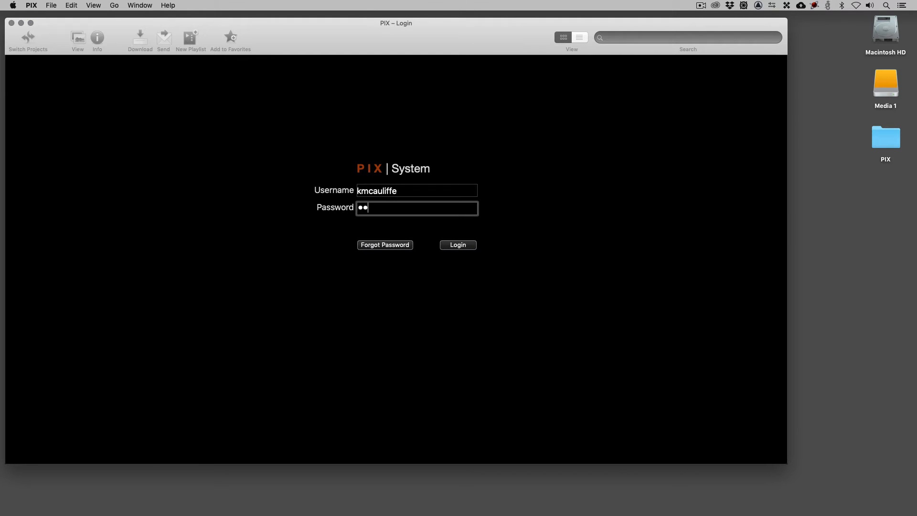
type("••••••••")
key("Return")
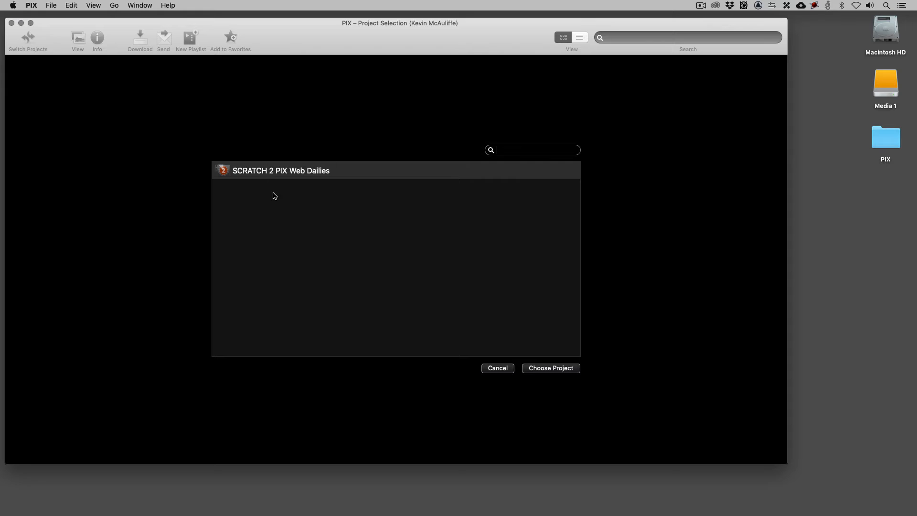
left_click(553, 367)
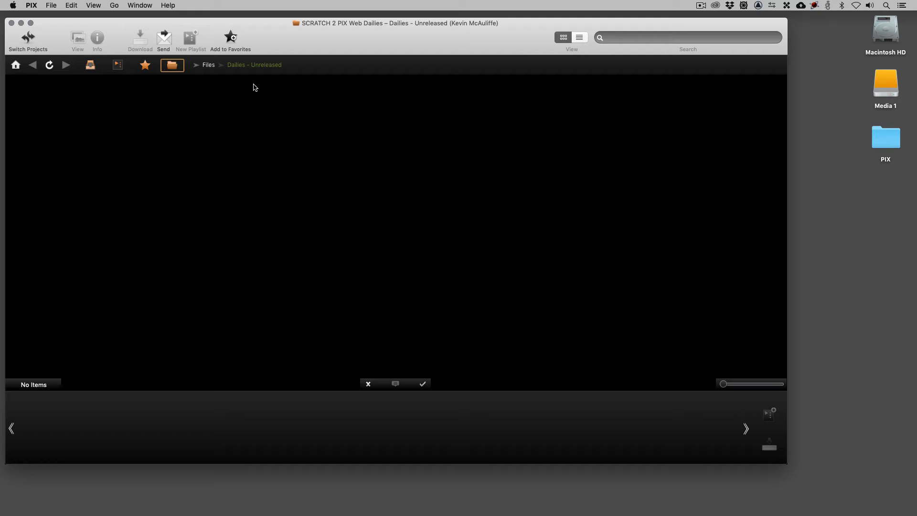
Upload the desktop PIX folder into the Dailies - Unreleased folder.
left_click(886, 136)
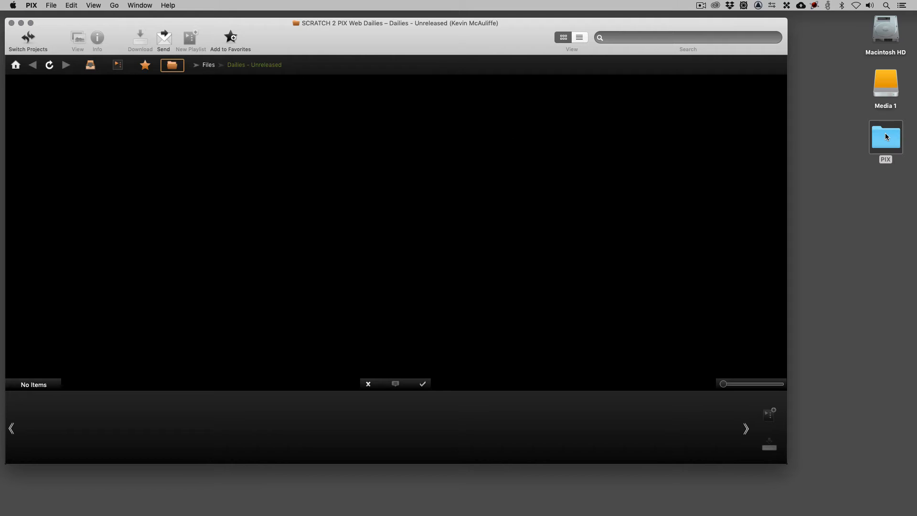
left_click_drag(886, 136, 161, 188)
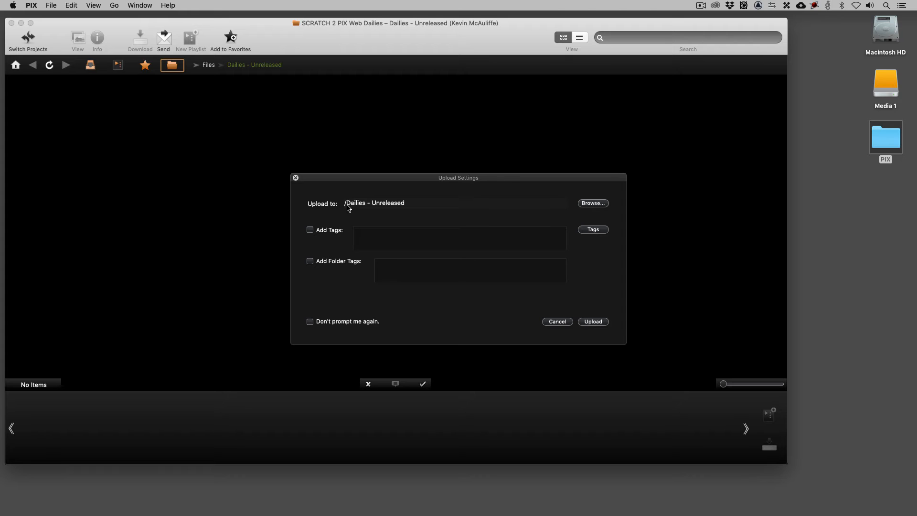
left_click(594, 321)
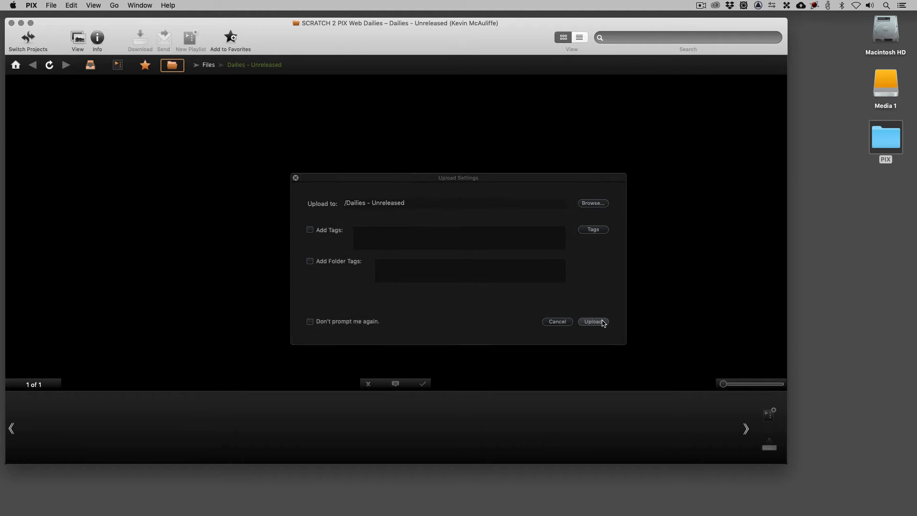
Monitor the uploads list until the clips finish, then close it.
left_click_drag(716, 160, 375, 84)
left_click_drag(478, 279, 594, 353)
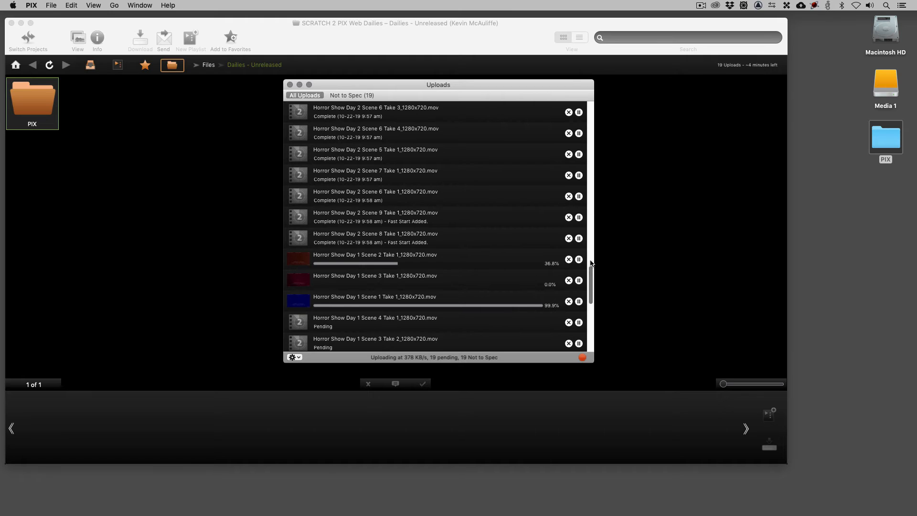
left_click_drag(591, 274, 593, 291)
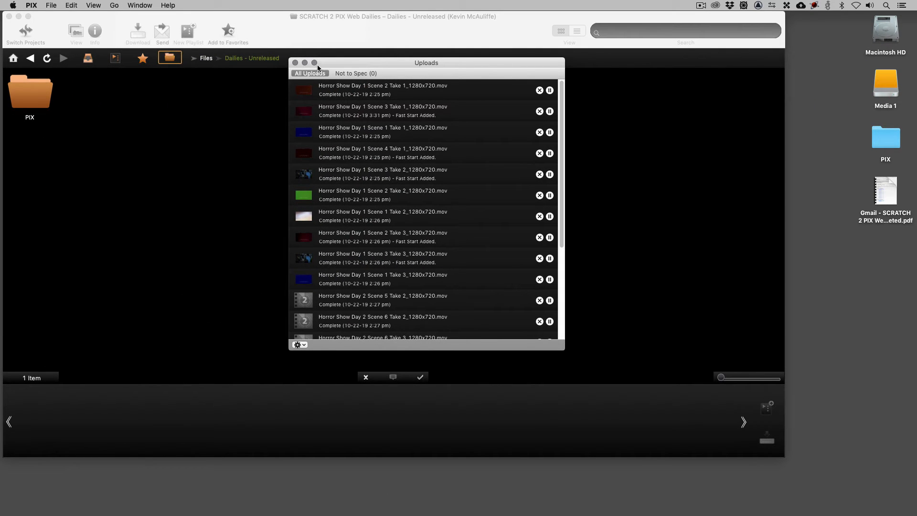
left_click(295, 62)
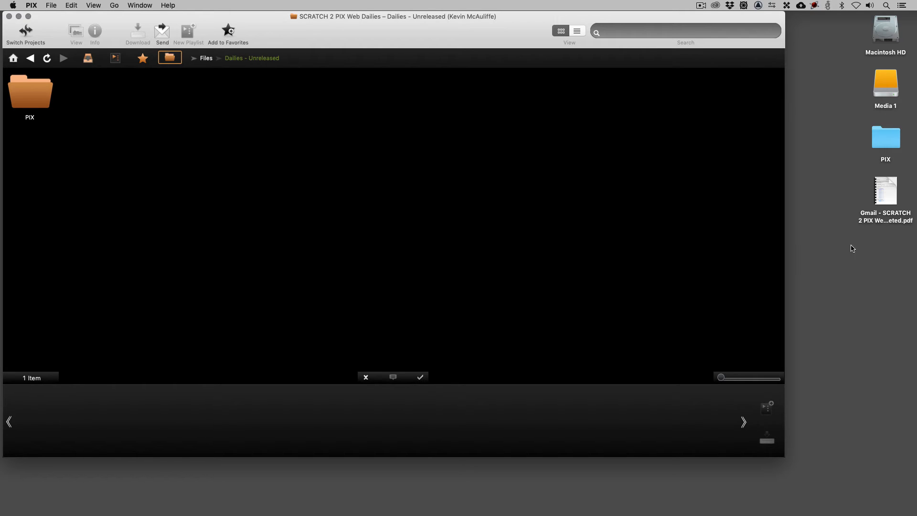
Preview the Gmail PIX upload summary PDF saved on the desktop.
left_click(887, 188)
key("space")
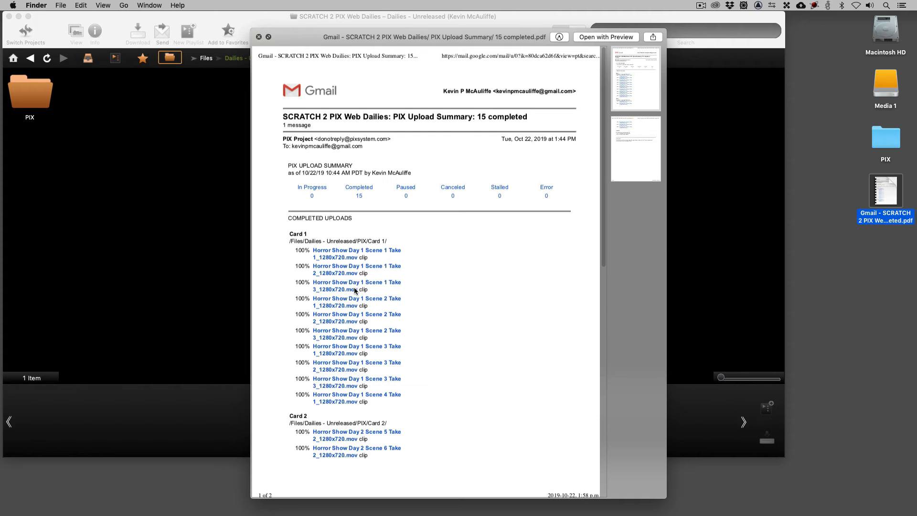
key("space")
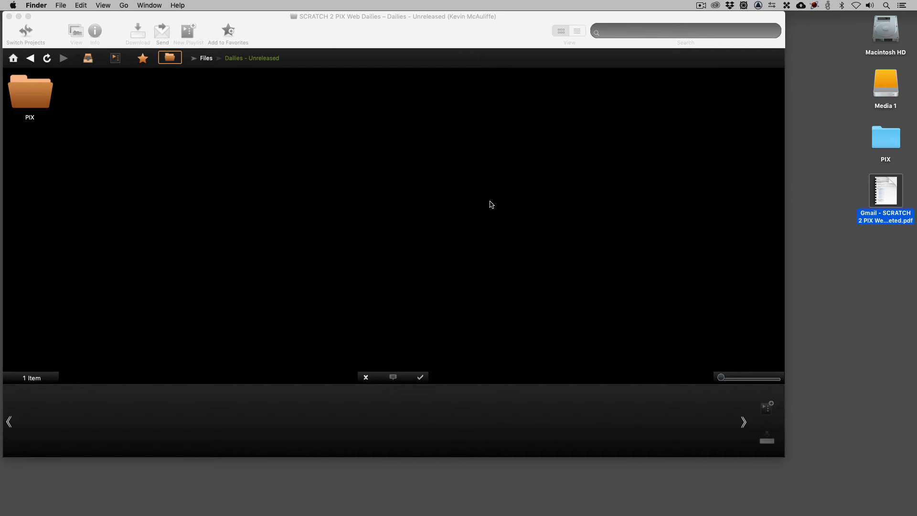
left_click(492, 194)
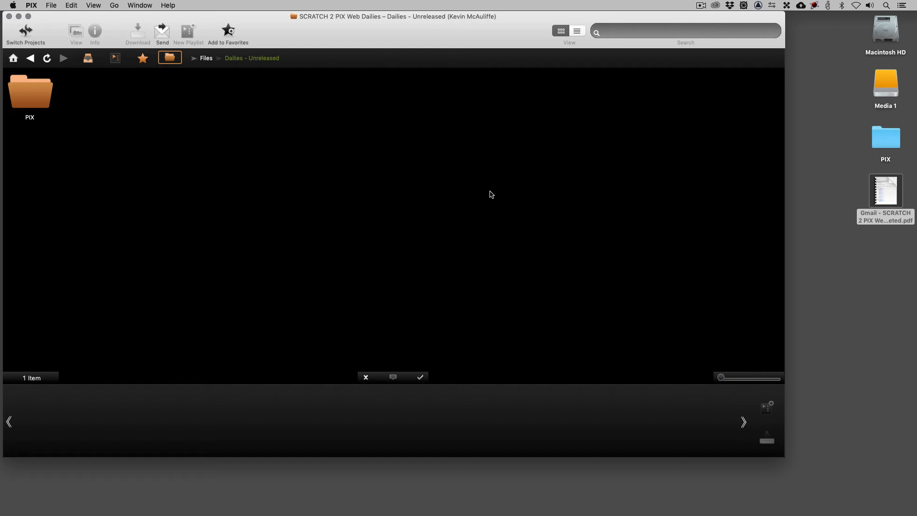
Rename the uploaded PIX folder to Horror Show through its info window.
right_click(27, 91)
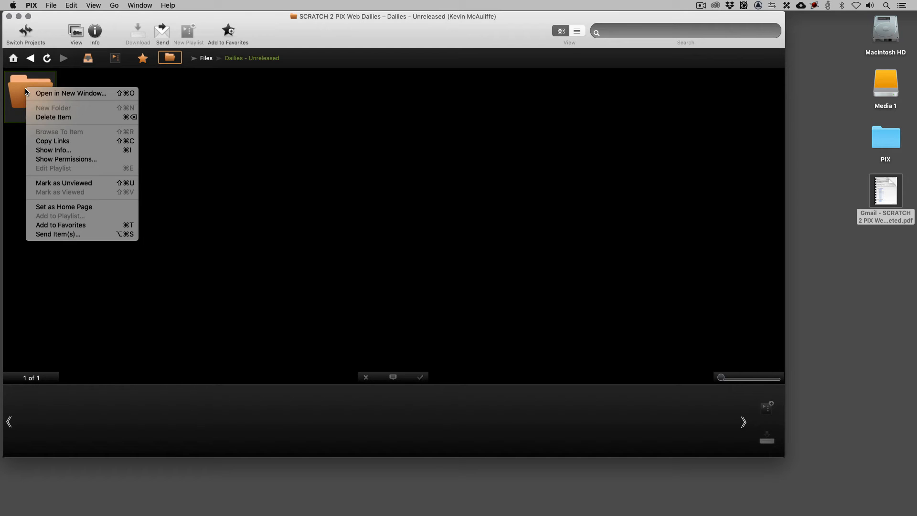
left_click(72, 152)
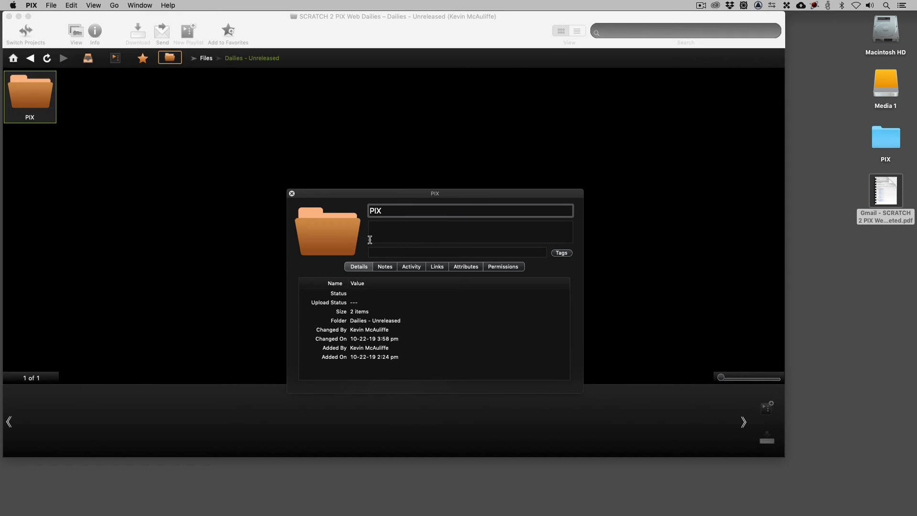
key("super+a")
type("Horror Show")
left_click(452, 234)
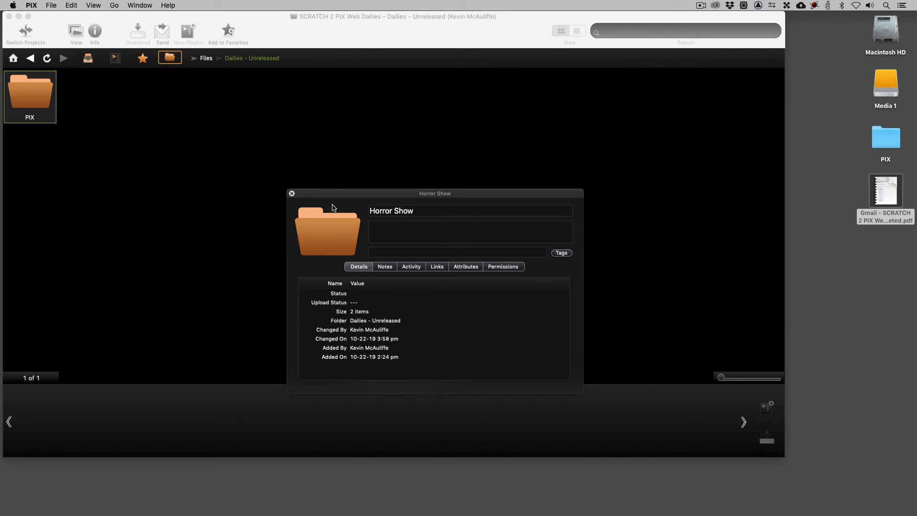
left_click(292, 194)
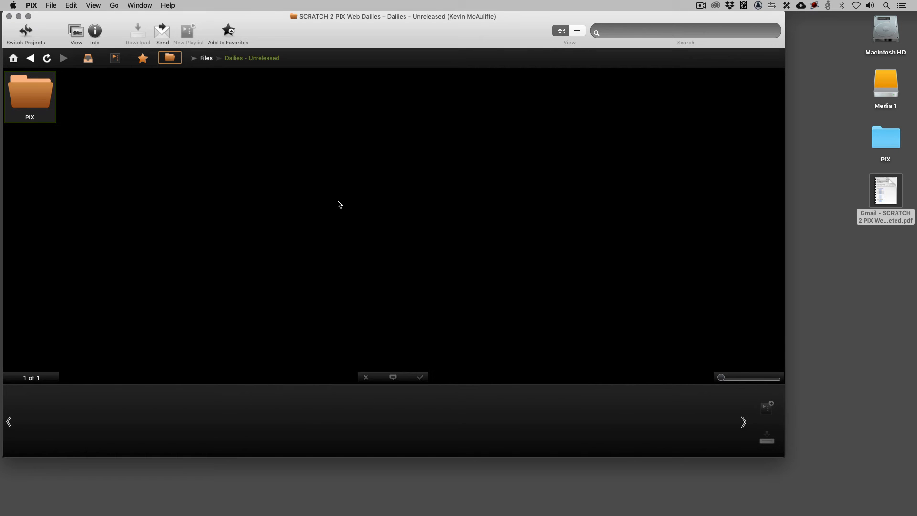
Refresh the view and open the Horror Show Day 1 Scene 1 Take 1 clip inside Horror Show's Card 1 folder.
left_click(348, 207)
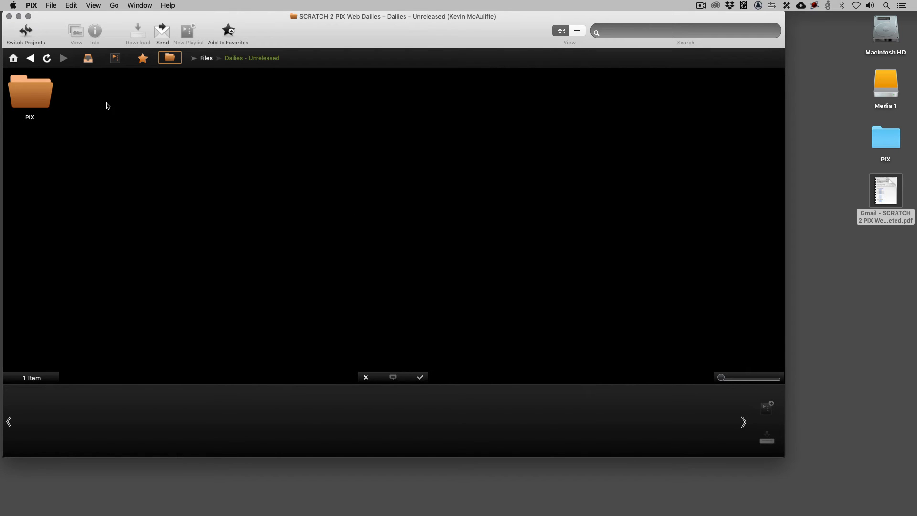
left_click(14, 58)
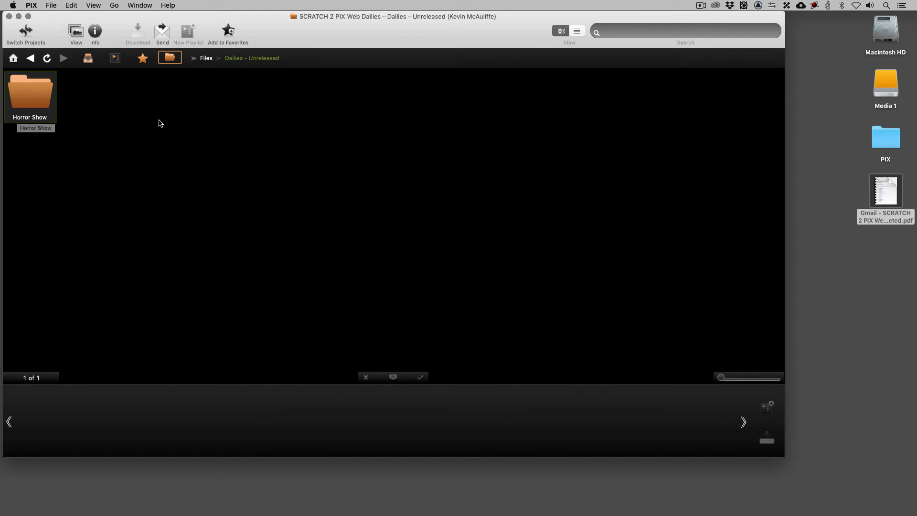
double_click(31, 86)
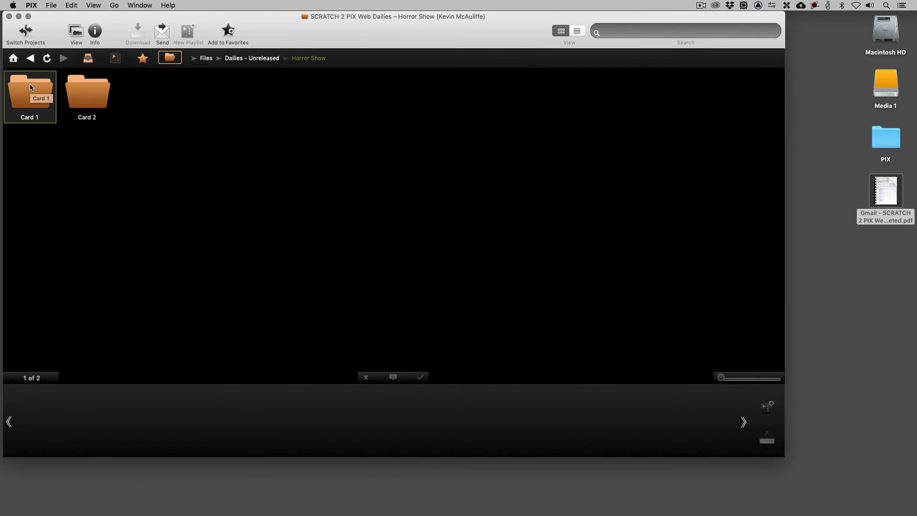
double_click(30, 87)
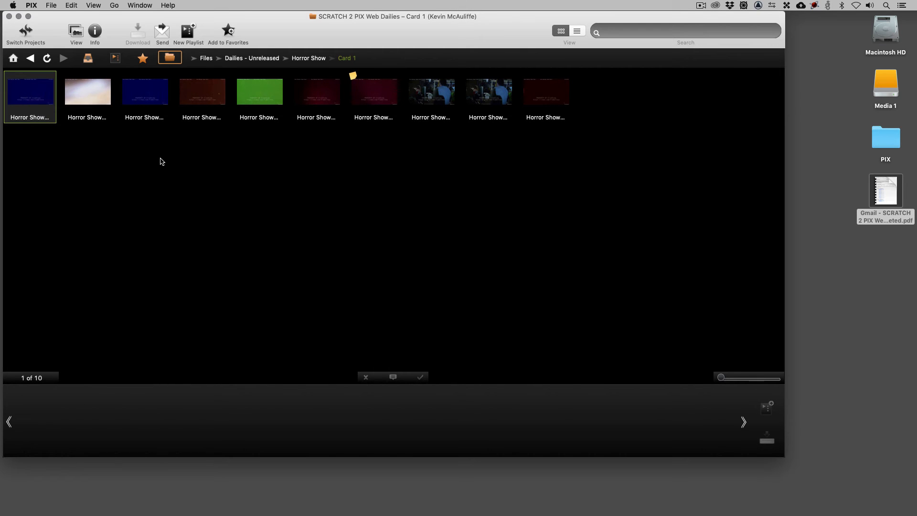
double_click(31, 95)
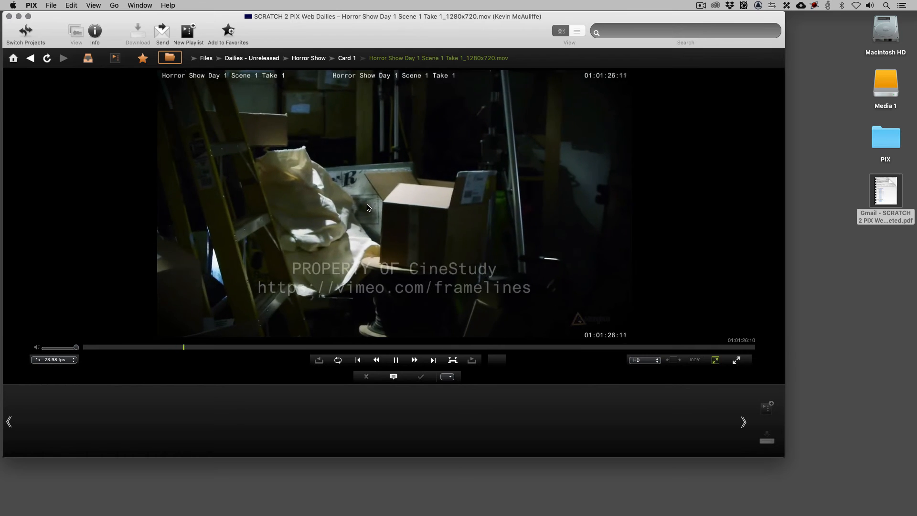
Pause the Scene 1 Take 1 clip and draw a red arrow pointing at the box on the current frame.
left_click(396, 361)
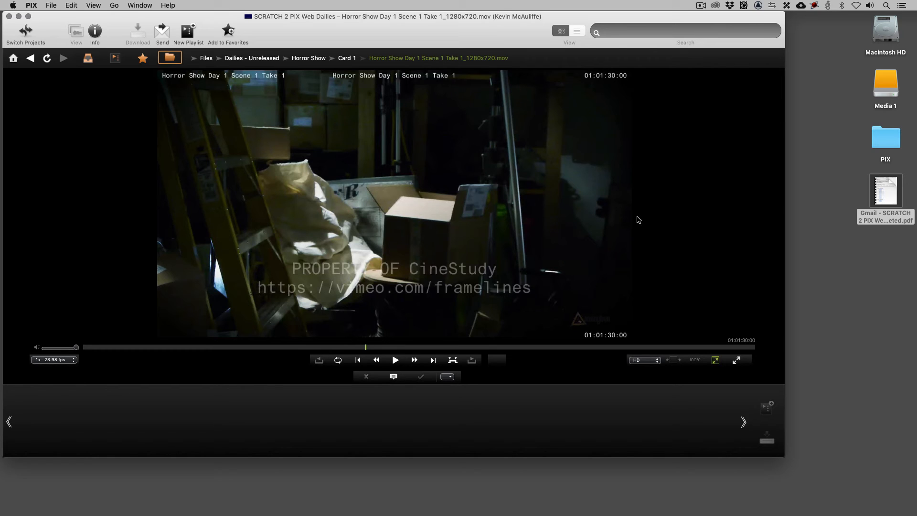
left_click(394, 377)
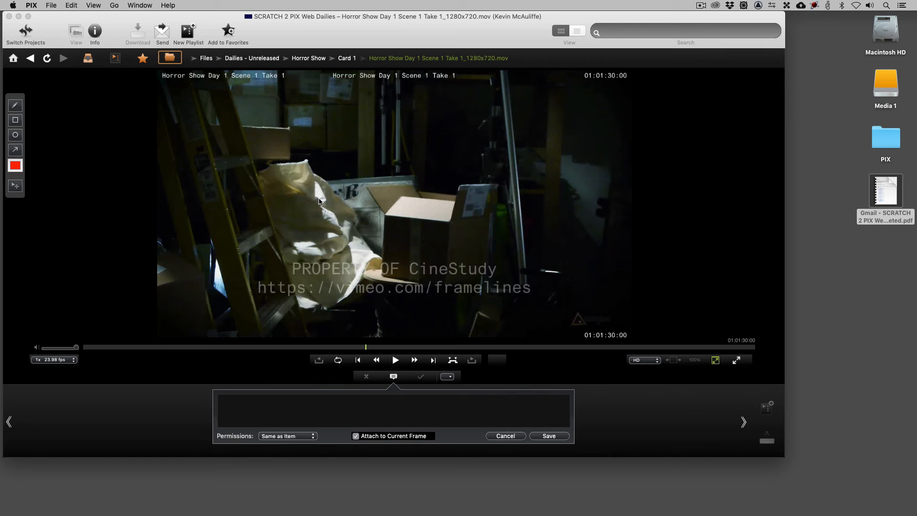
left_click(15, 105)
mouse_move(290, 254)
left_mouse_down()
mouse_move(387, 224)
mouse_move(380, 235)
left_mouse_up()
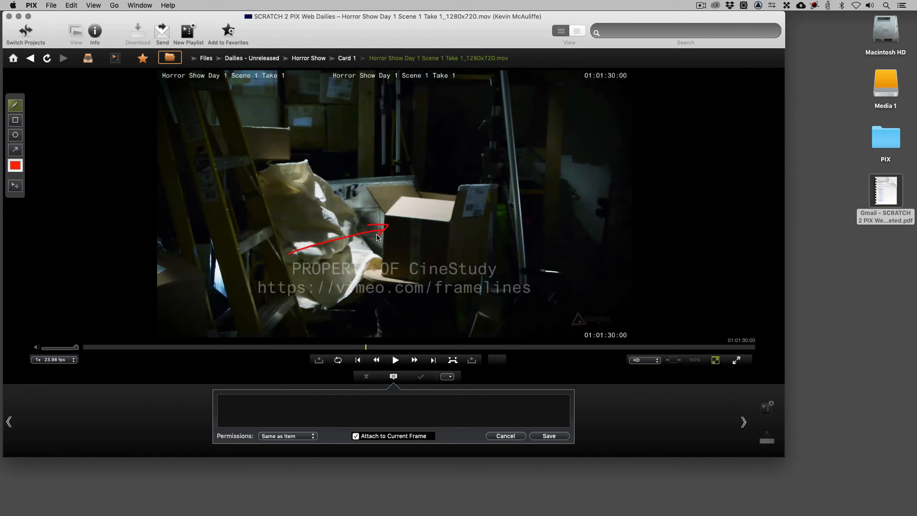
Save the note "What's The Deal with the Box" attached to the current frame.
left_click(338, 426)
type("What's The Deal with the Box")
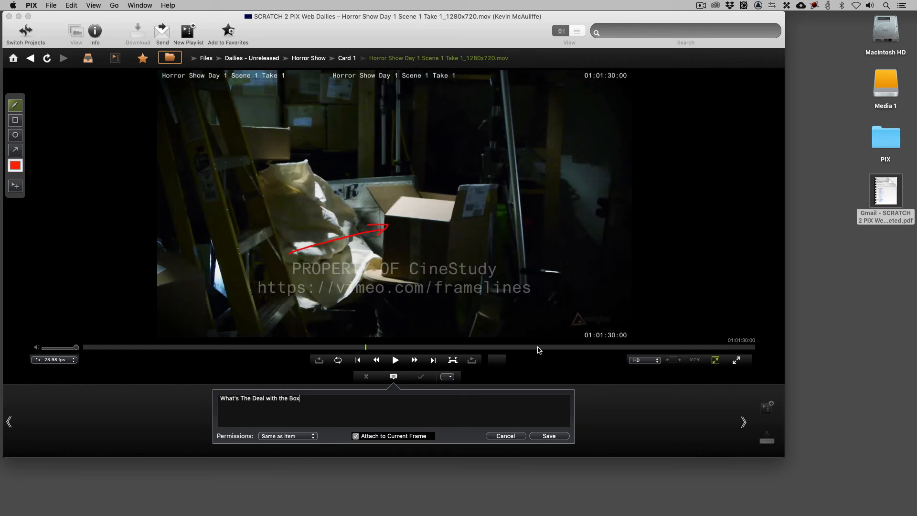
left_click(552, 436)
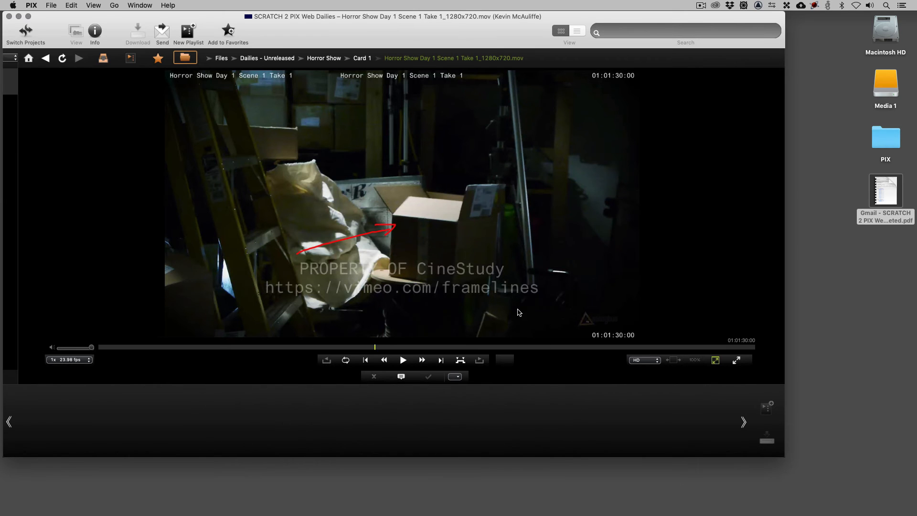
Go back to Card 1, open Horror Show Day 1 Scene 3 Take 1 and jump to its existing markup note.
left_click(445, 347)
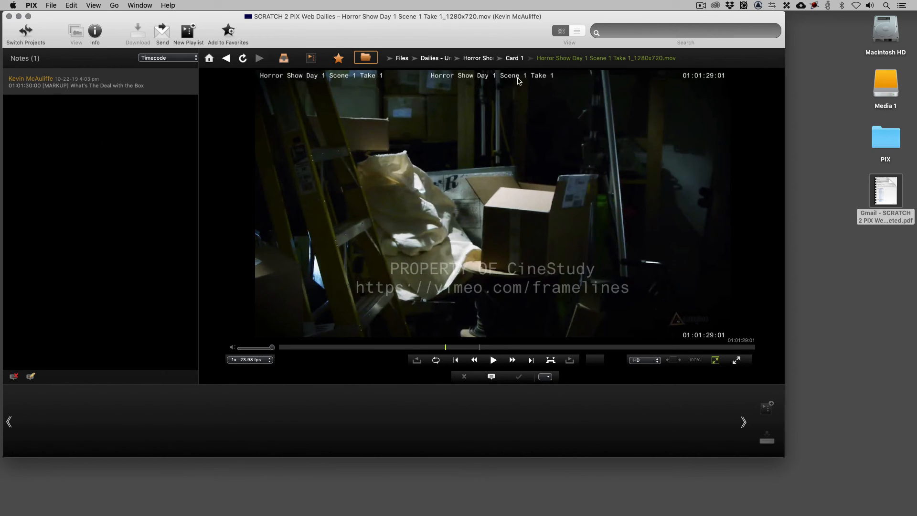
left_click(519, 59)
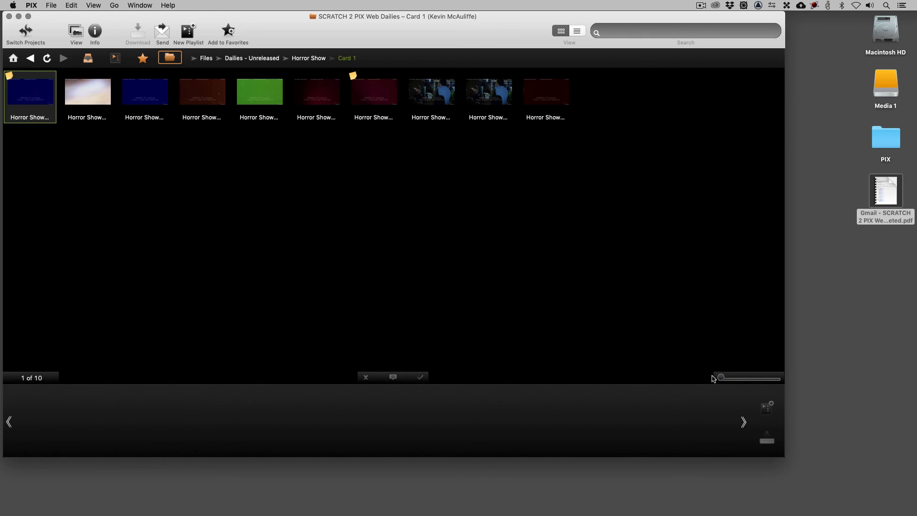
left_click_drag(725, 380, 736, 379)
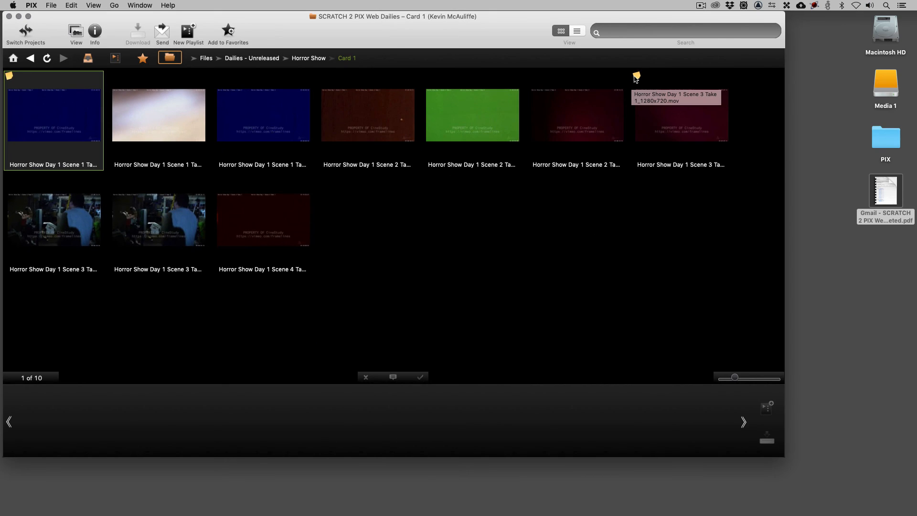
double_click(684, 123)
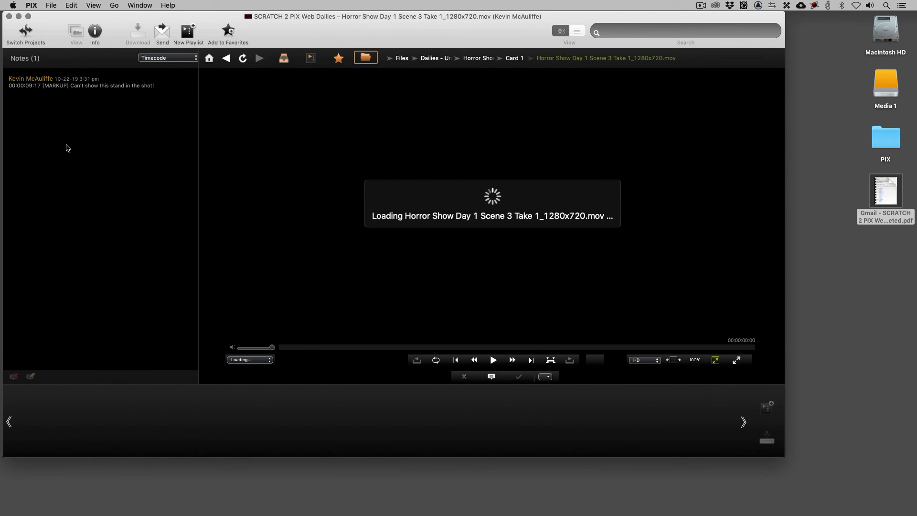
left_click(494, 360)
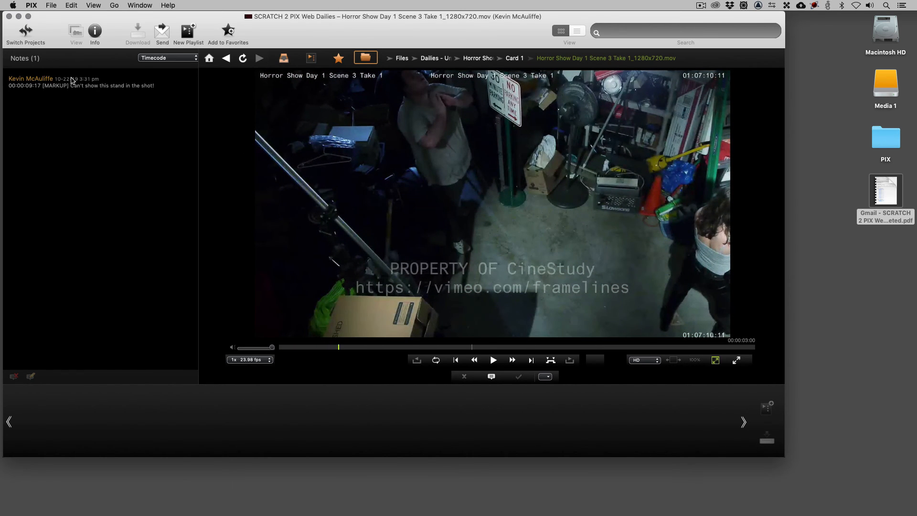
left_click(66, 79)
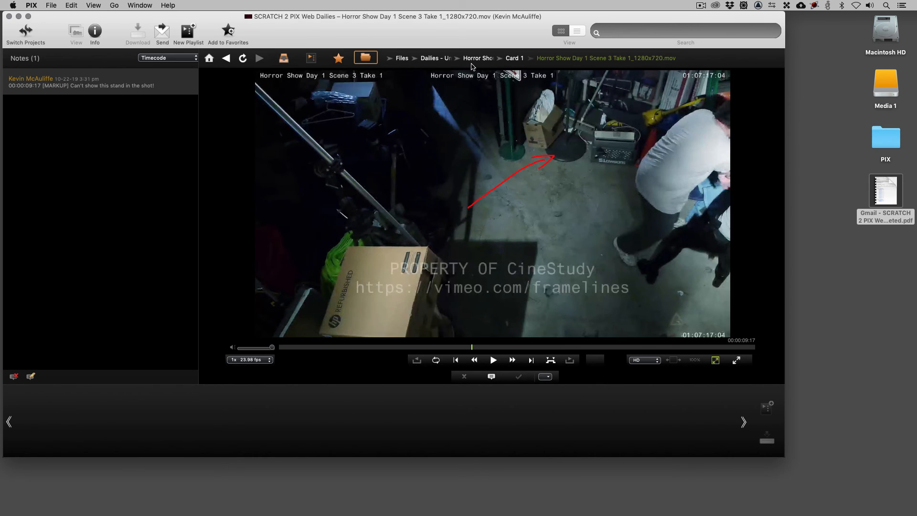
Return to Card 1, select all the clips and add them to a new playlist.
left_click(515, 59)
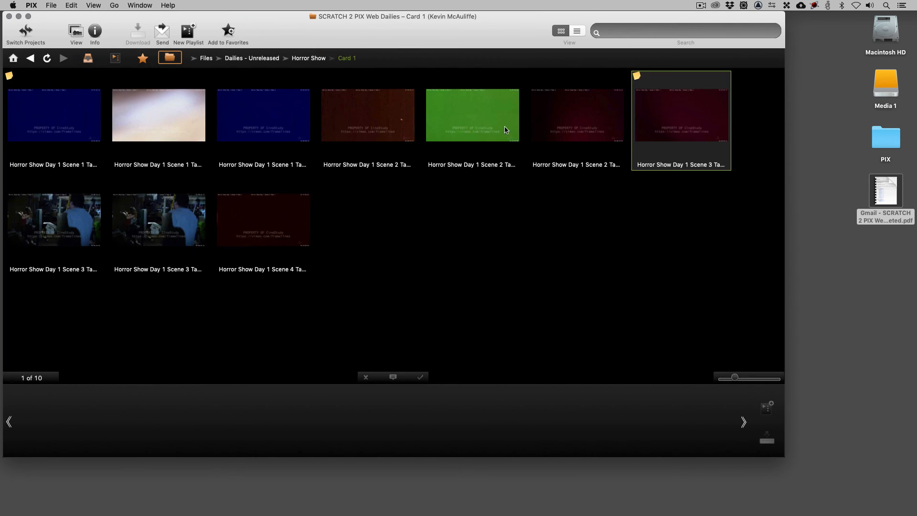
left_click(482, 238)
key("super+a")
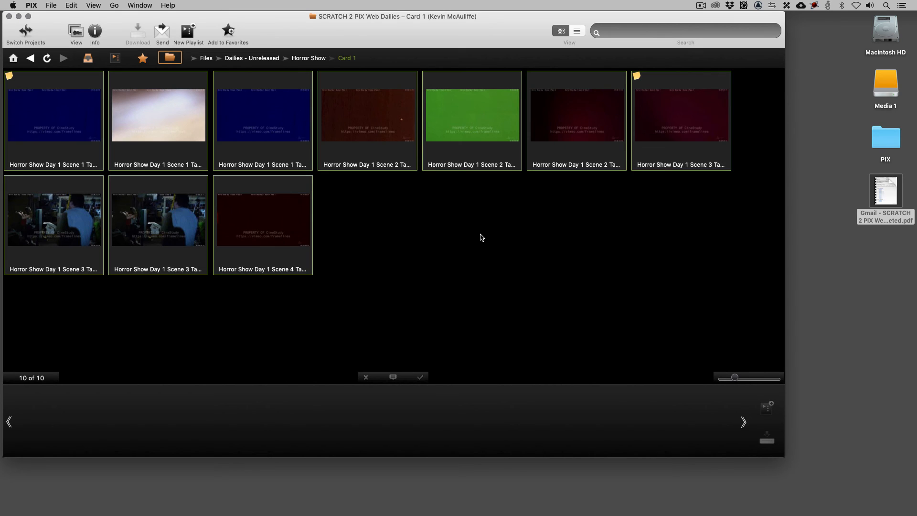
right_click(354, 108)
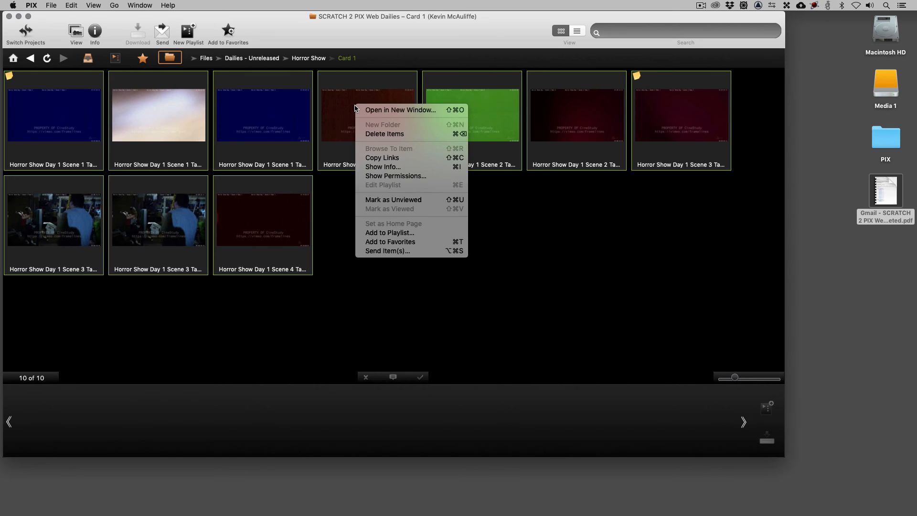
left_click(401, 234)
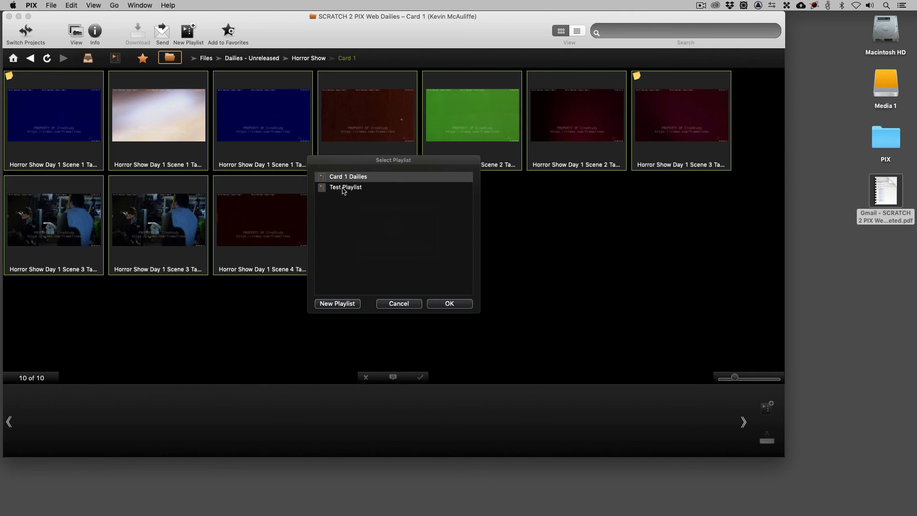
left_click(352, 303)
Name the playlist Kevin's Playlist Day 1, describe it as Best Playlist so far, enable sending and save it.
type("K")
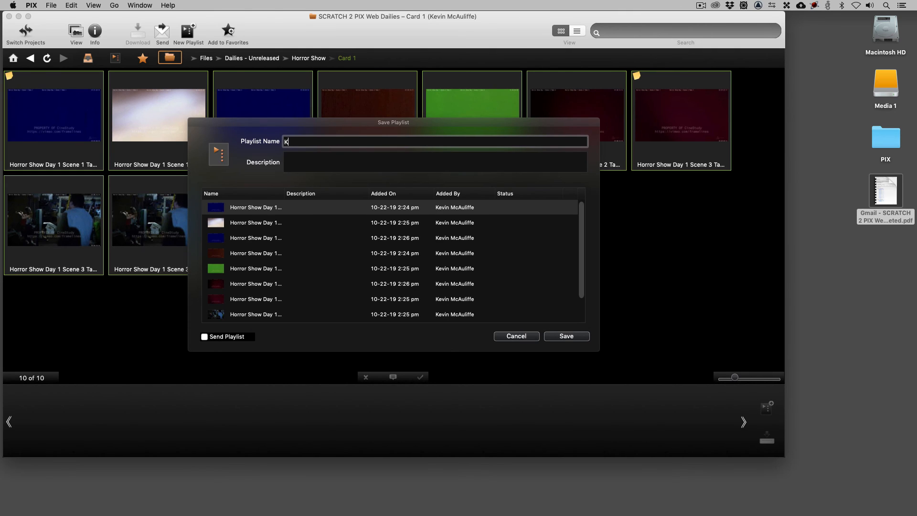
type("evin's Playlisth")
key("BackSpace")
type("Day 1")
key("Tab")
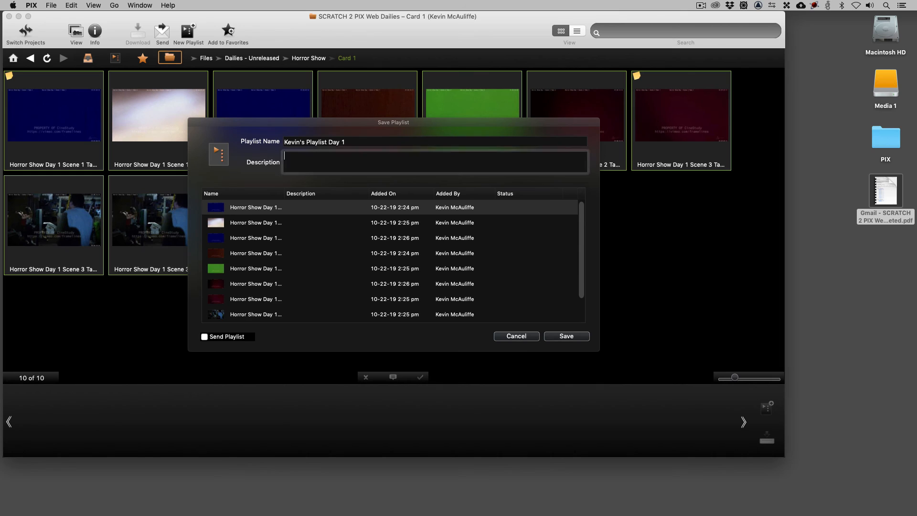
type("Best Playli")
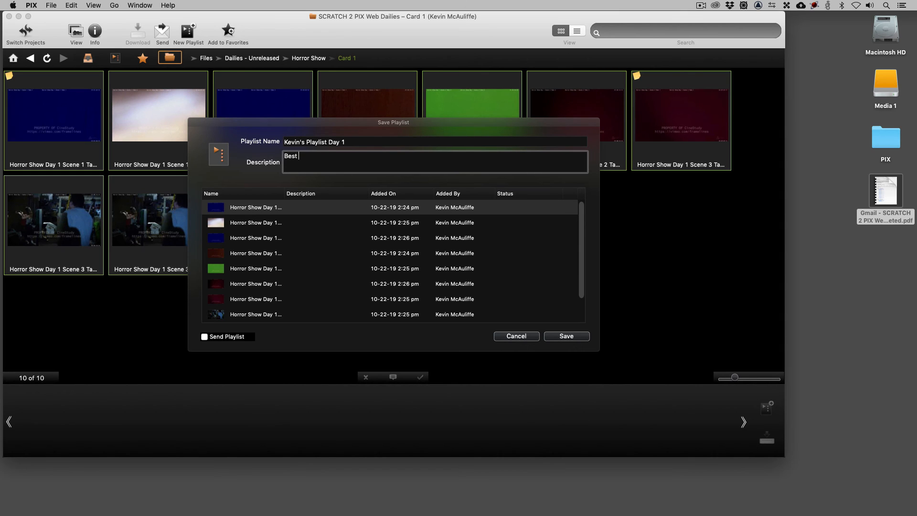
type("st so ar")
key("BackSpace")
key("BackSpace")
type("far")
scroll(582, 216, "down", 2)
scroll(583, 229, "up", 2)
left_click(205, 337)
left_click(567, 337)
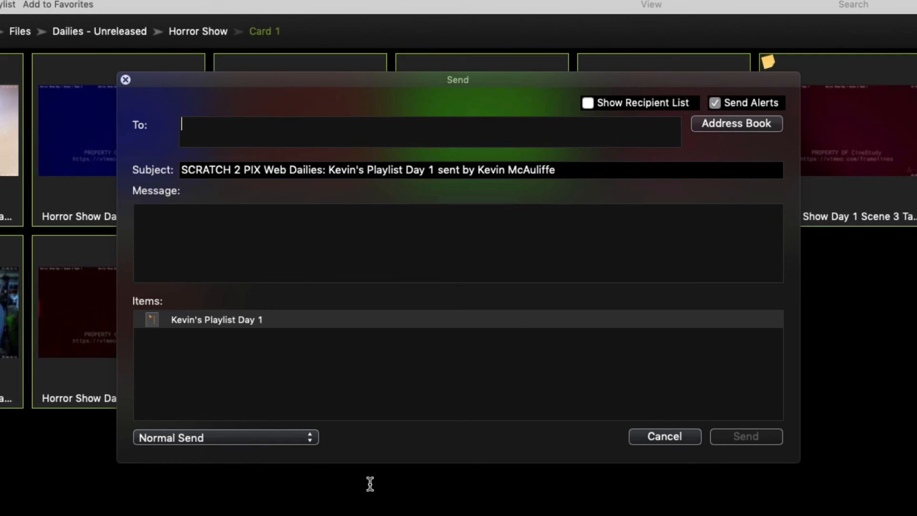
Add the recipient contact to the To field of the send dialog.
type("kevinp")
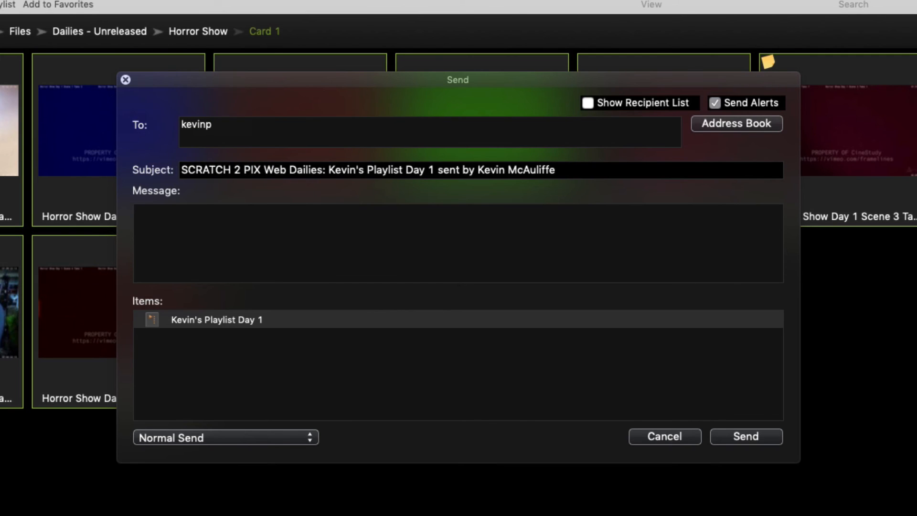
key("BackSpace")
key("BackSpace")
type("n")
key("Tab")
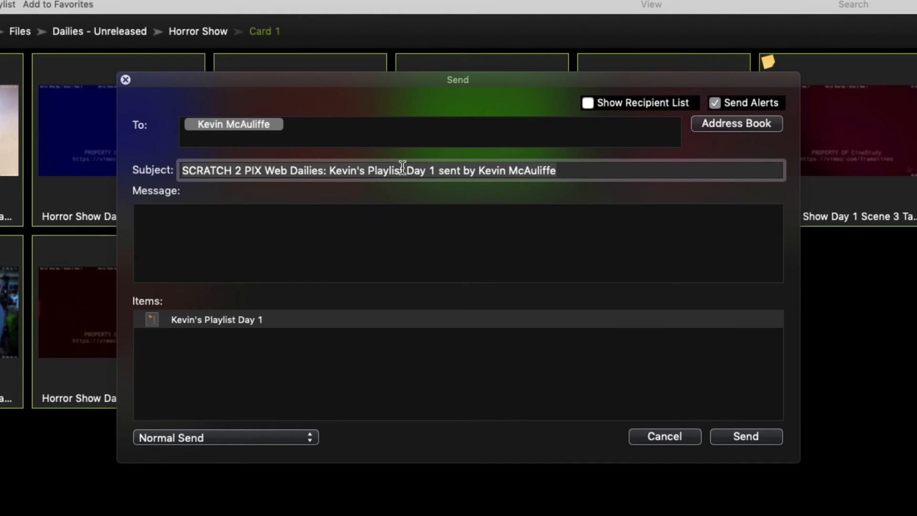
key("Tab")
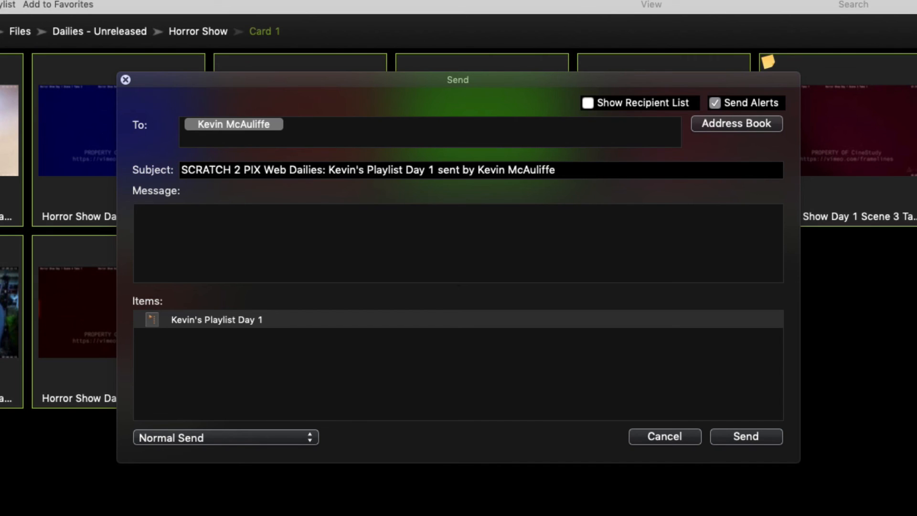
Write a message with a greeting, "Check This Out!" and sign-off initials, then send the playlist.
type("Hey Kevi")
key("BackSpace")
type(",")
key("Return")
key("Return")
type("Check ")
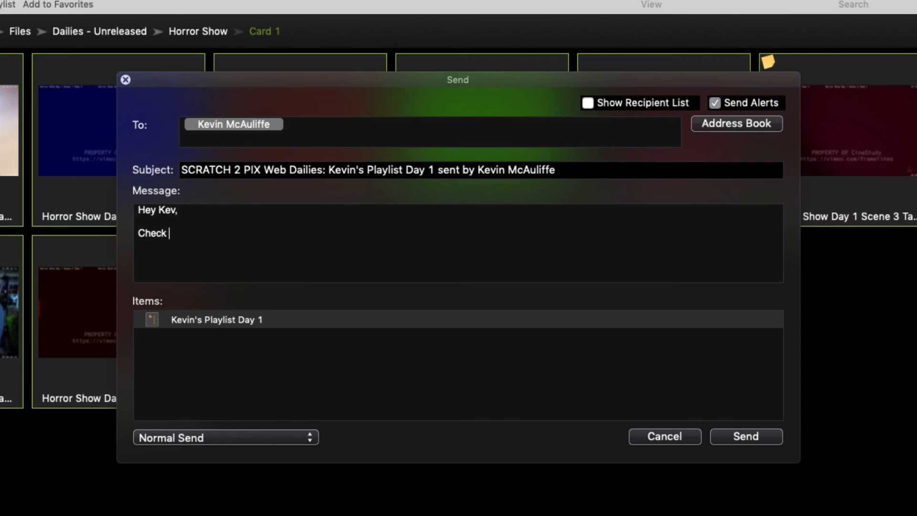
type("This Out!")
key("Return")
key("Return")
type("KPM")
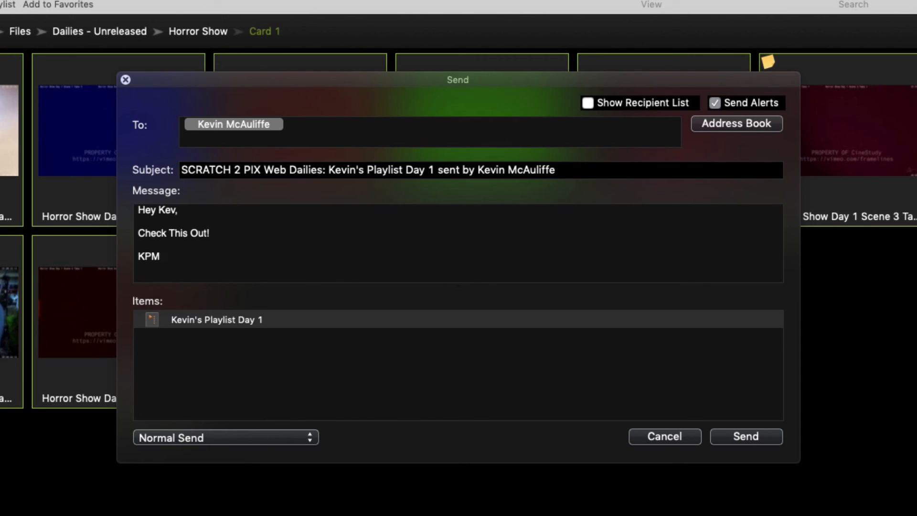
left_click(747, 435)
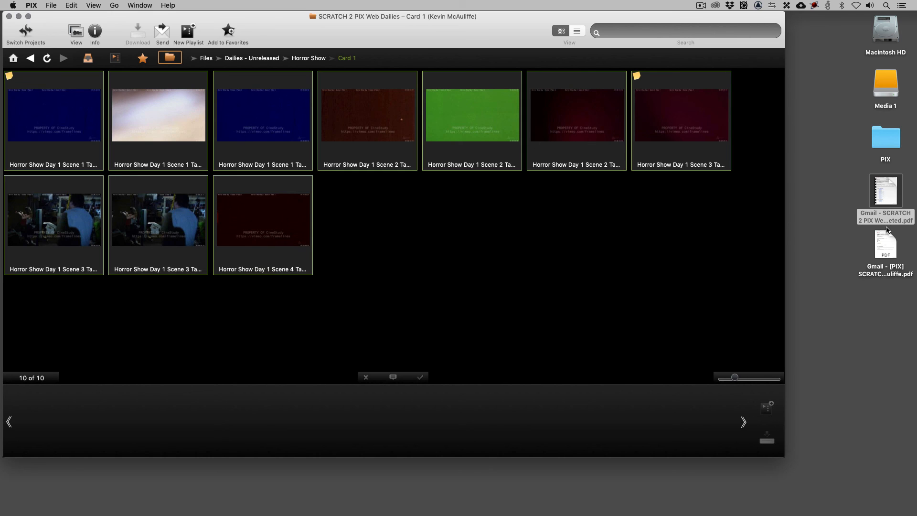
Preview the Gmail PIX playlist notification PDF saved on the desktop.
left_click(887, 247)
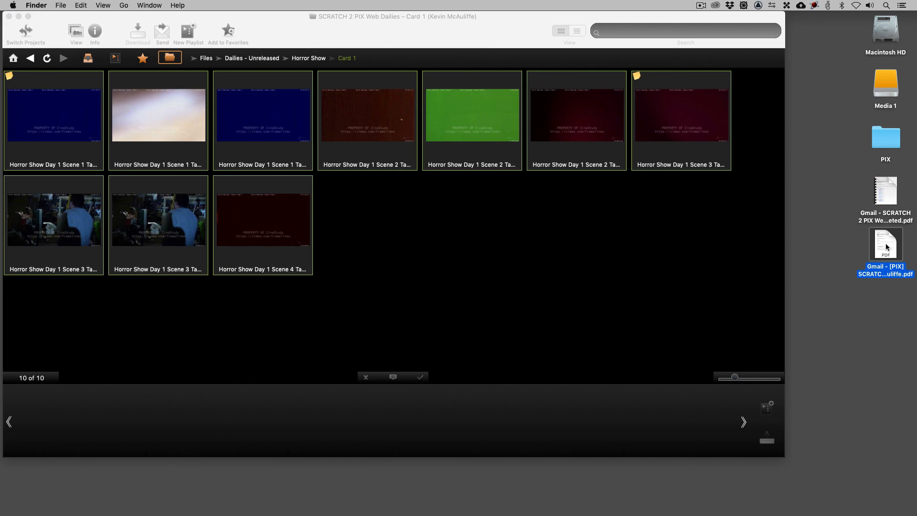
key("space")
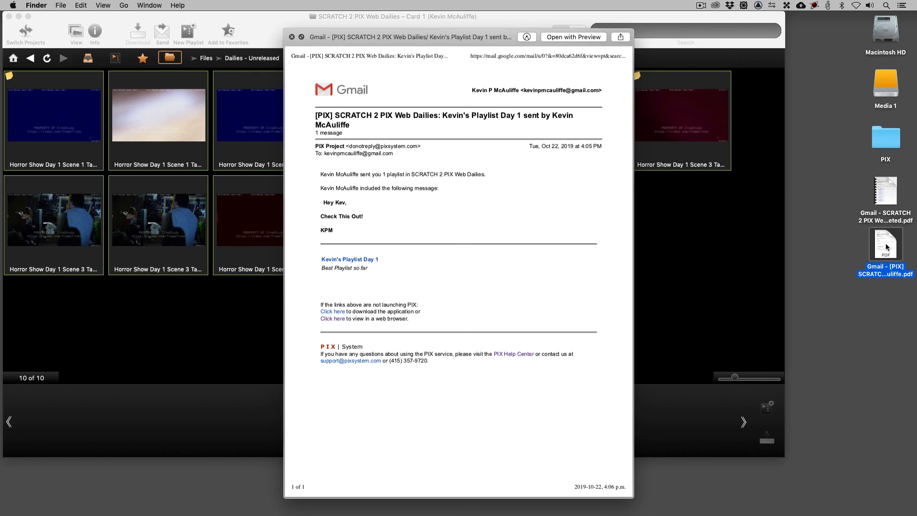
key("space")
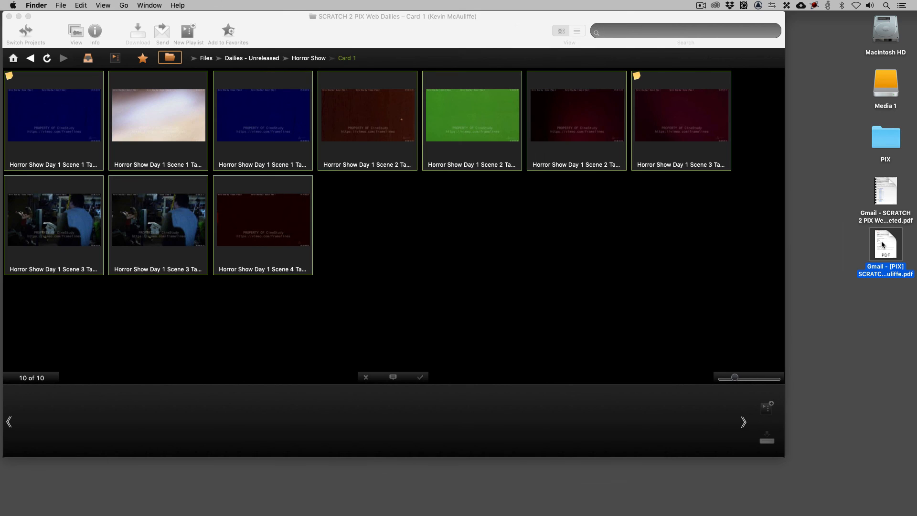
Open the info window for Horror Show Day 1 Scene 3 Take 1 and view its details and notes.
left_click(588, 206)
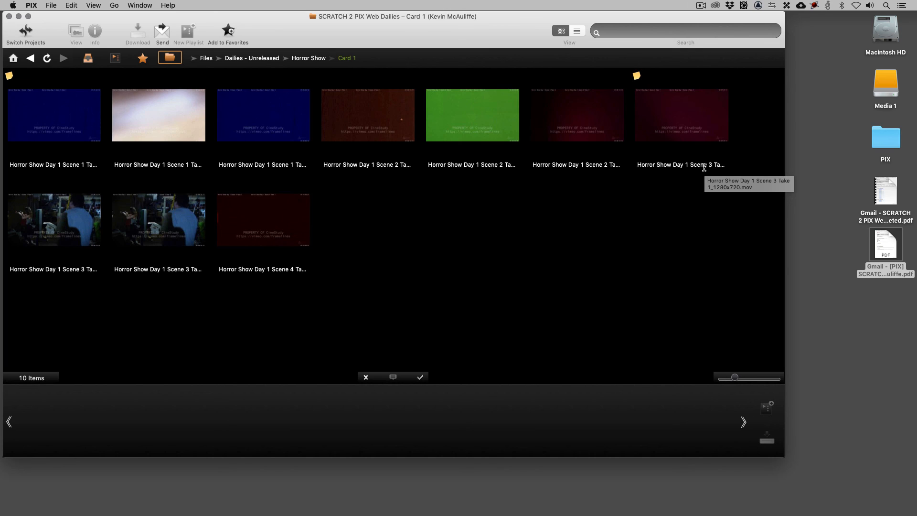
left_click(650, 103)
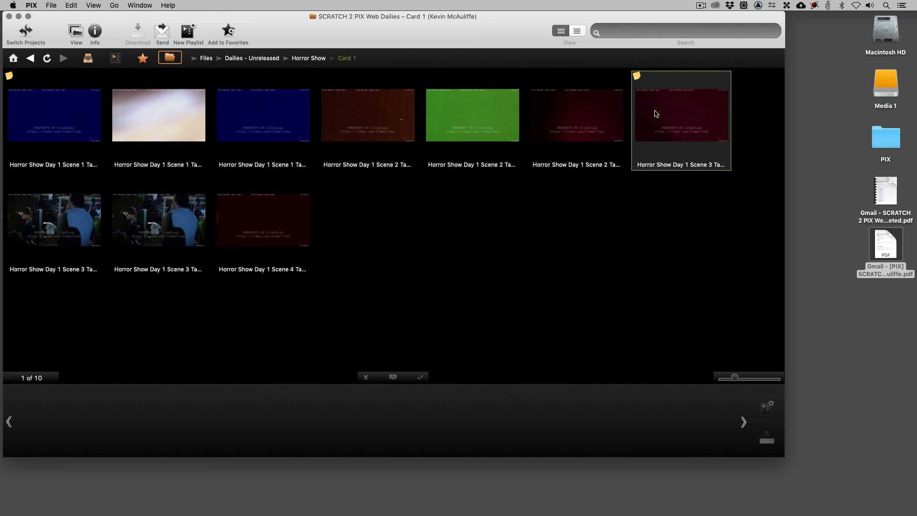
right_click(656, 114)
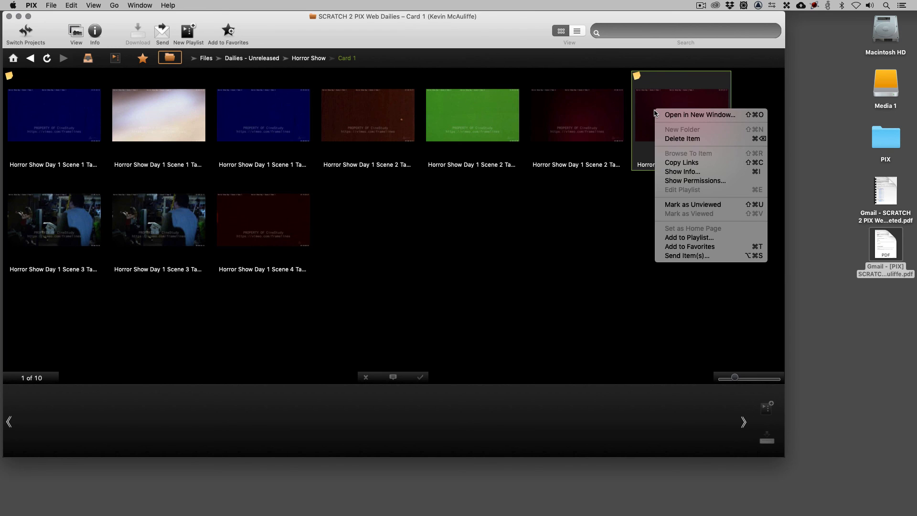
left_click(671, 172)
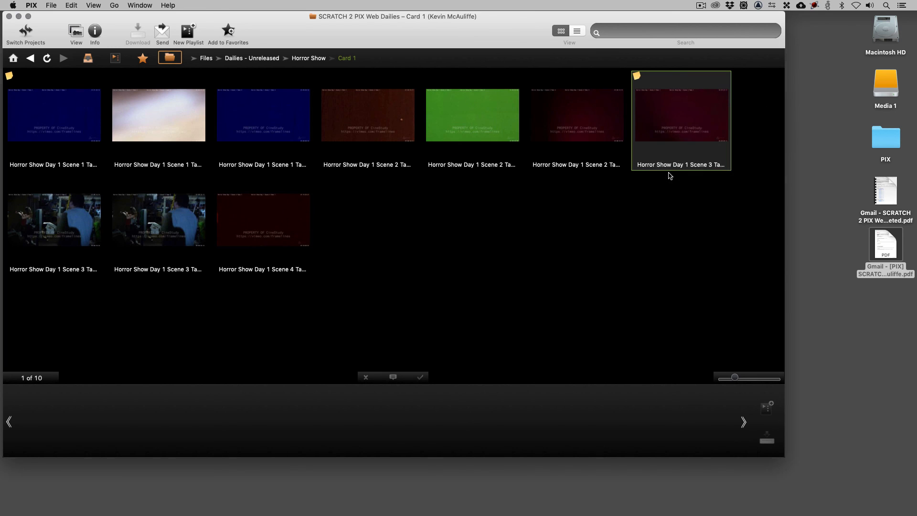
left_click_drag(598, 261, 498, 116)
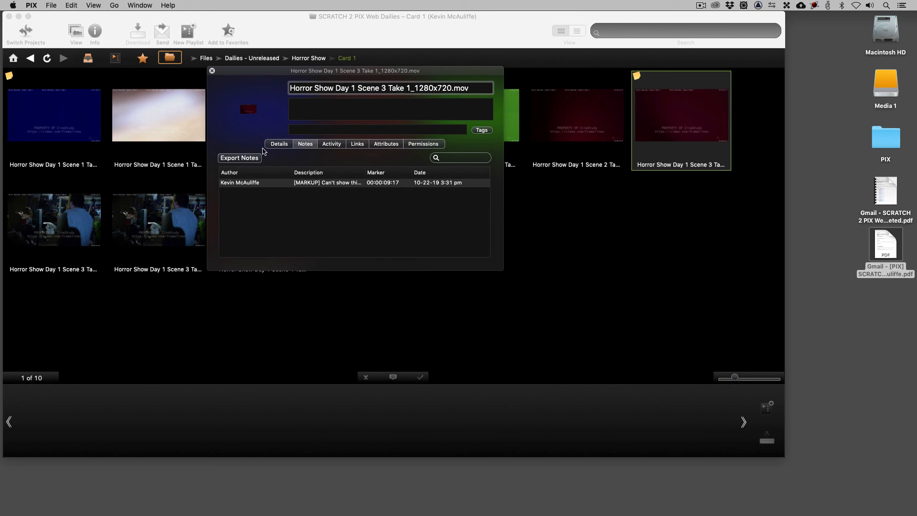
left_click(280, 144)
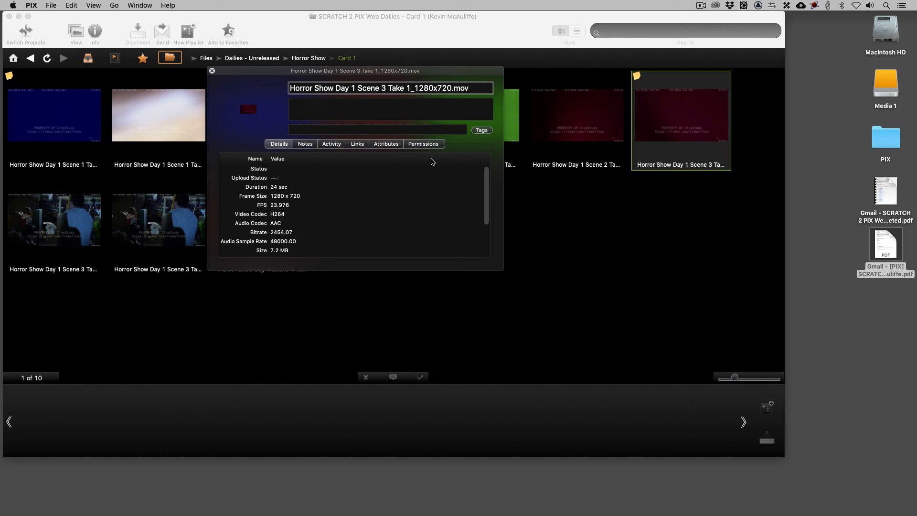
left_click(304, 145)
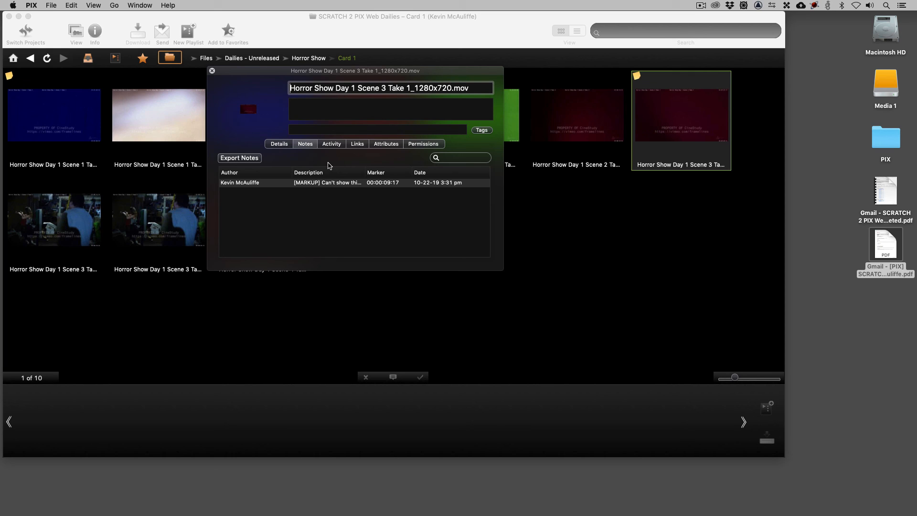
Start exporting the clip's notes with All Notes selected and open the format choices.
left_click(238, 158)
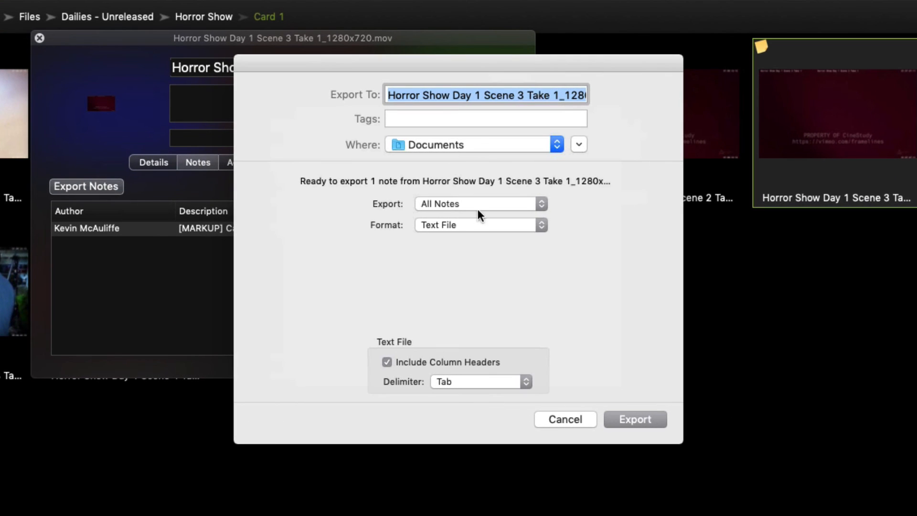
left_click(501, 205)
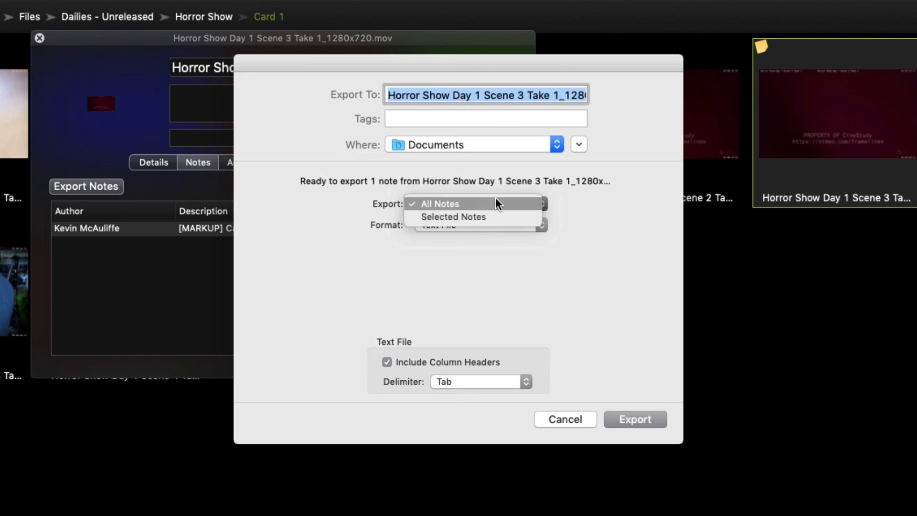
left_click(495, 203)
left_click(538, 227)
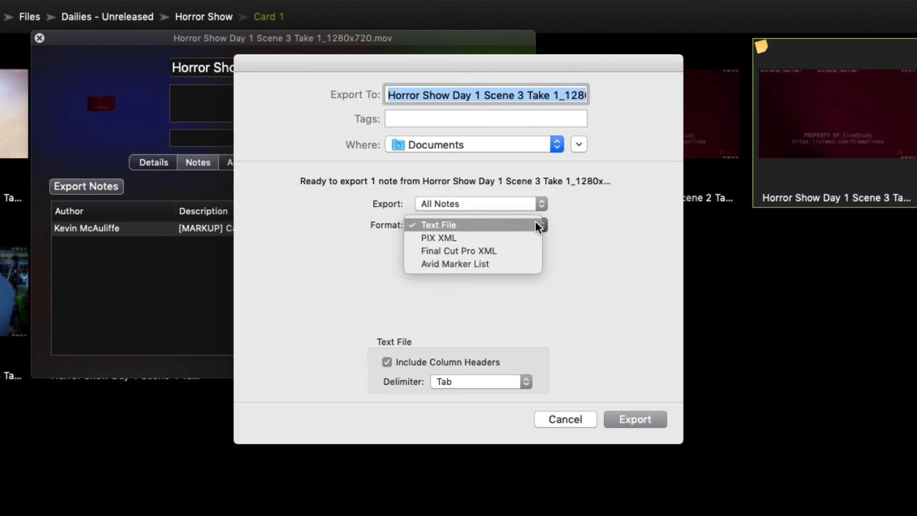